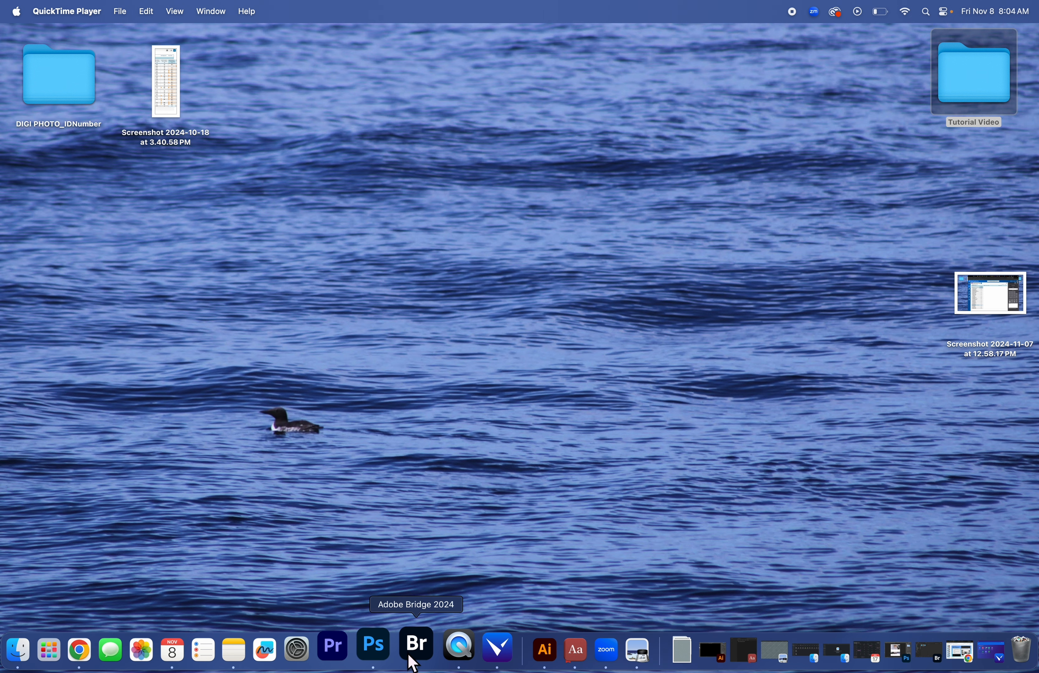
Switch to Adobe Bridge and browse to the DIGI PHOTO_IDNumber folder on the Desktop
click(413, 662)
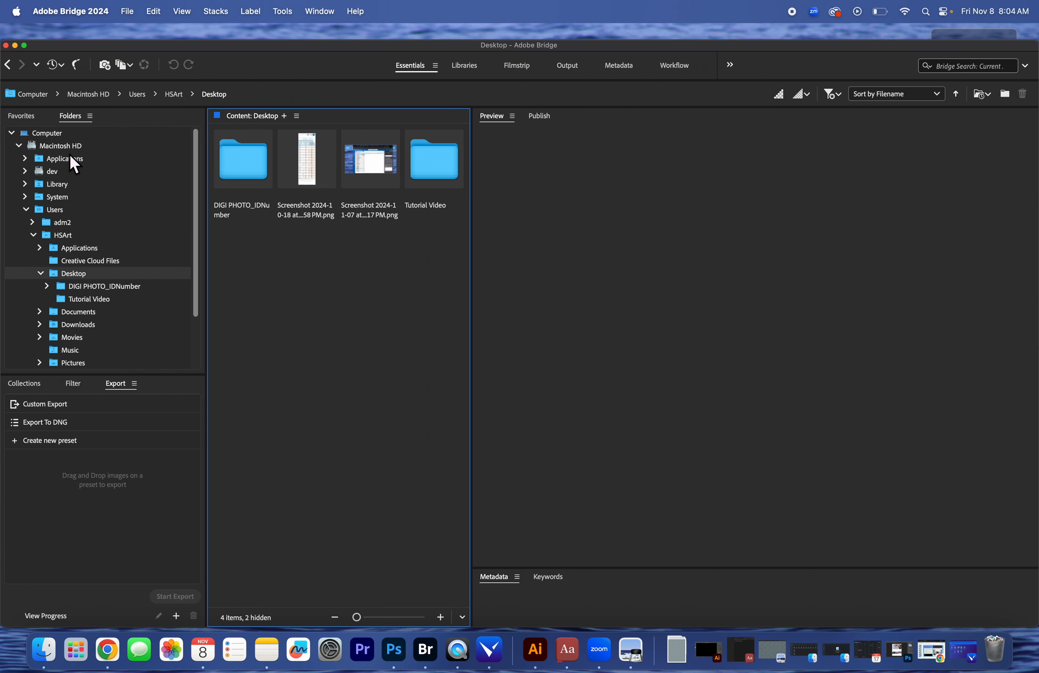
click(56, 132)
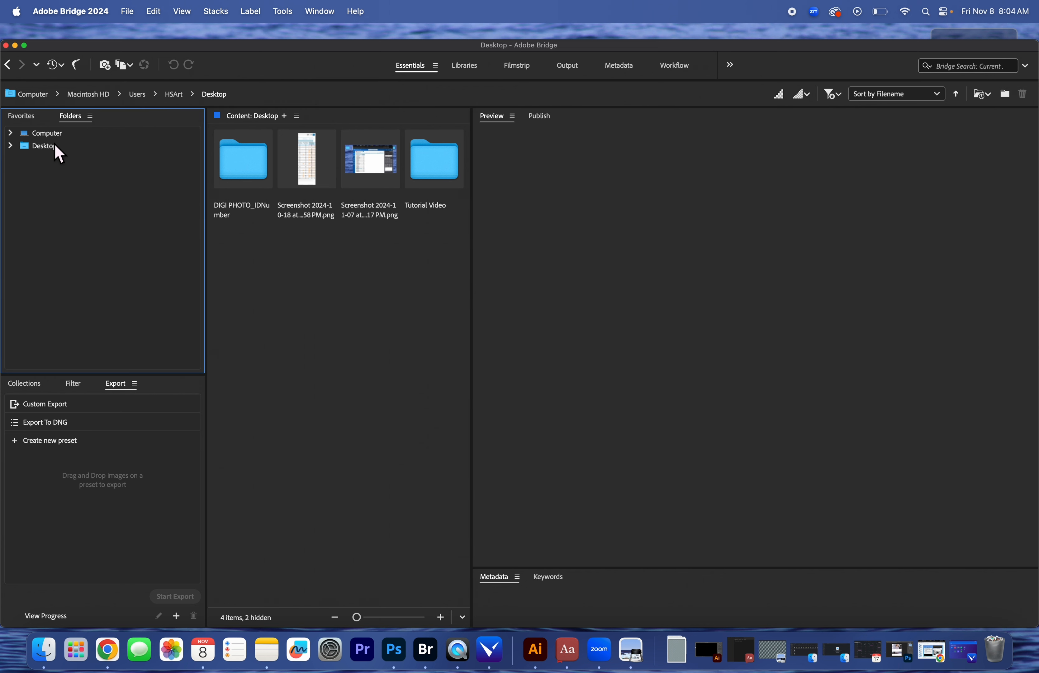
click(51, 133)
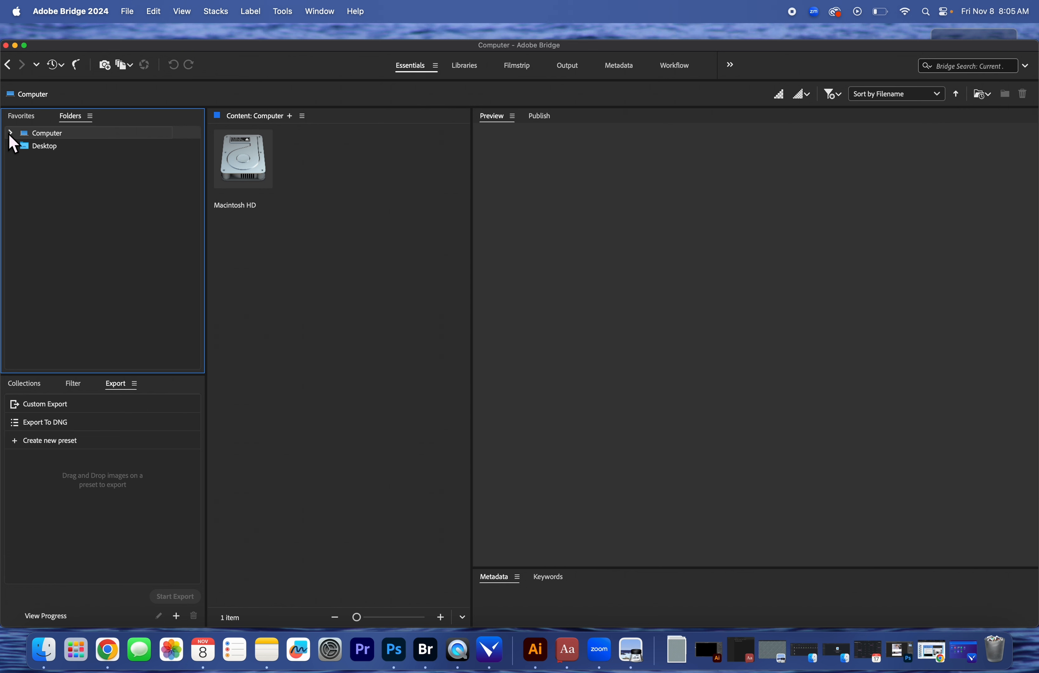
click(11, 133)
click(11, 133)
click(27, 115)
click(73, 115)
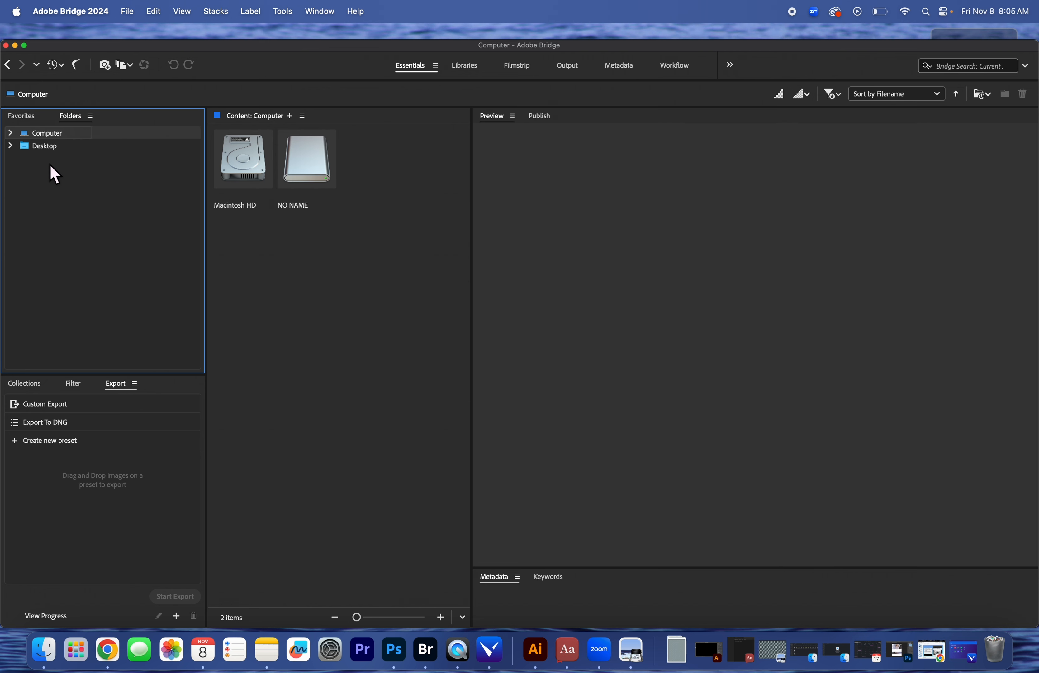
click(12, 146)
click(73, 159)
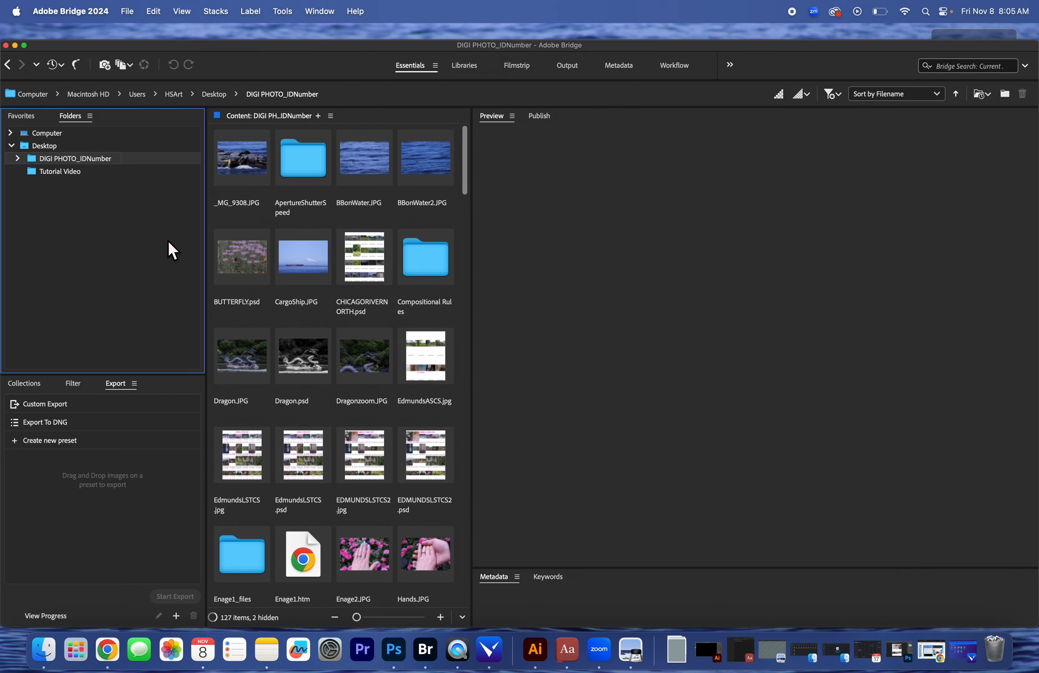
Create a folder named Long Exposure in DIGI PHOTO_IDNumber and move LONGEXPO1.psd into it
scroll(313, 431, down, 20)
right_click(419, 539)
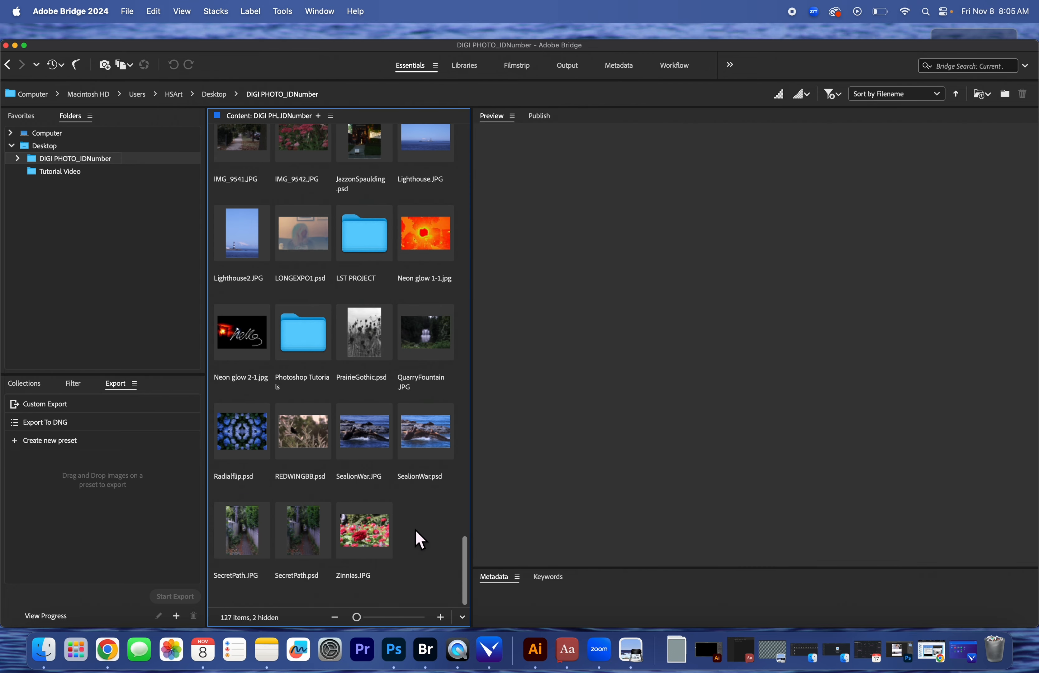
click(445, 538)
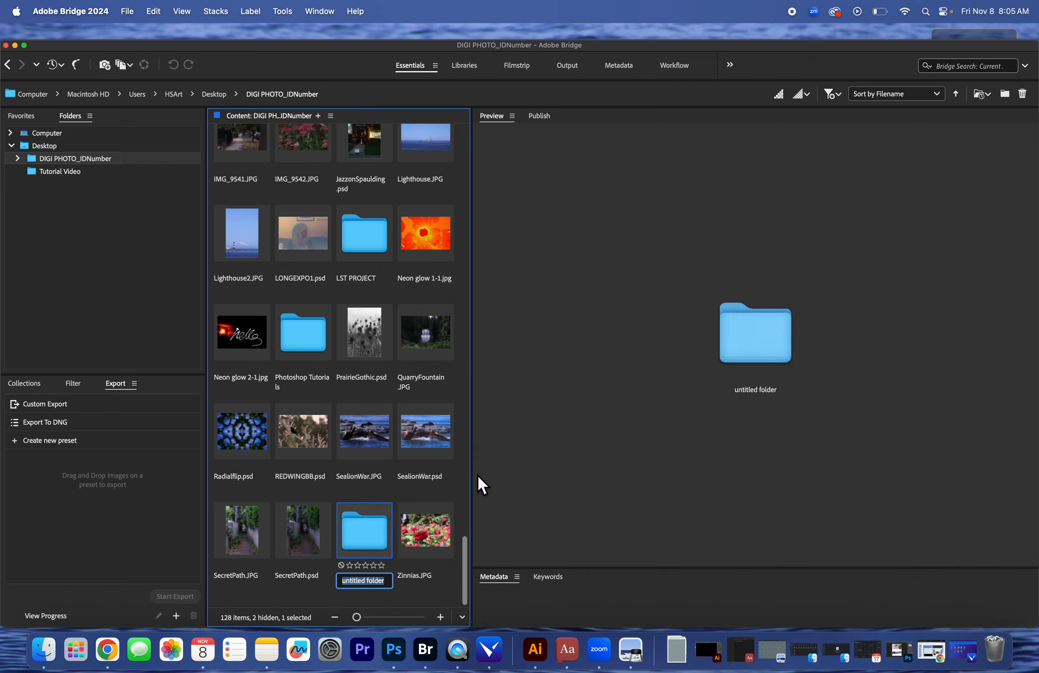
text(Lo)
text(ng Exposure)
key(Return)
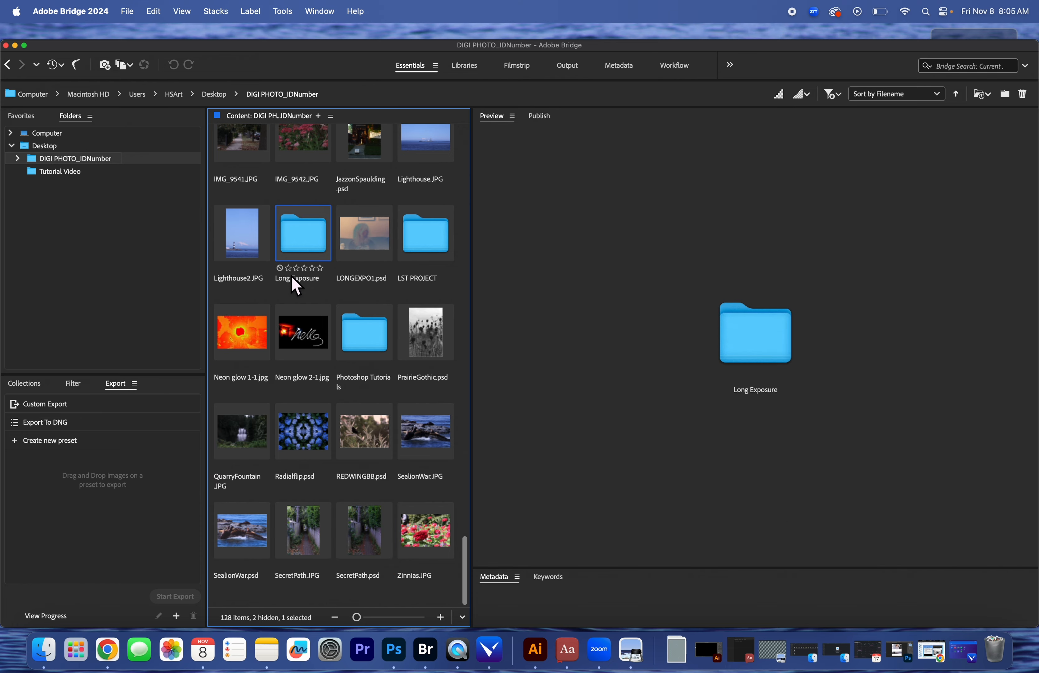
drag(379, 233, 307, 248)
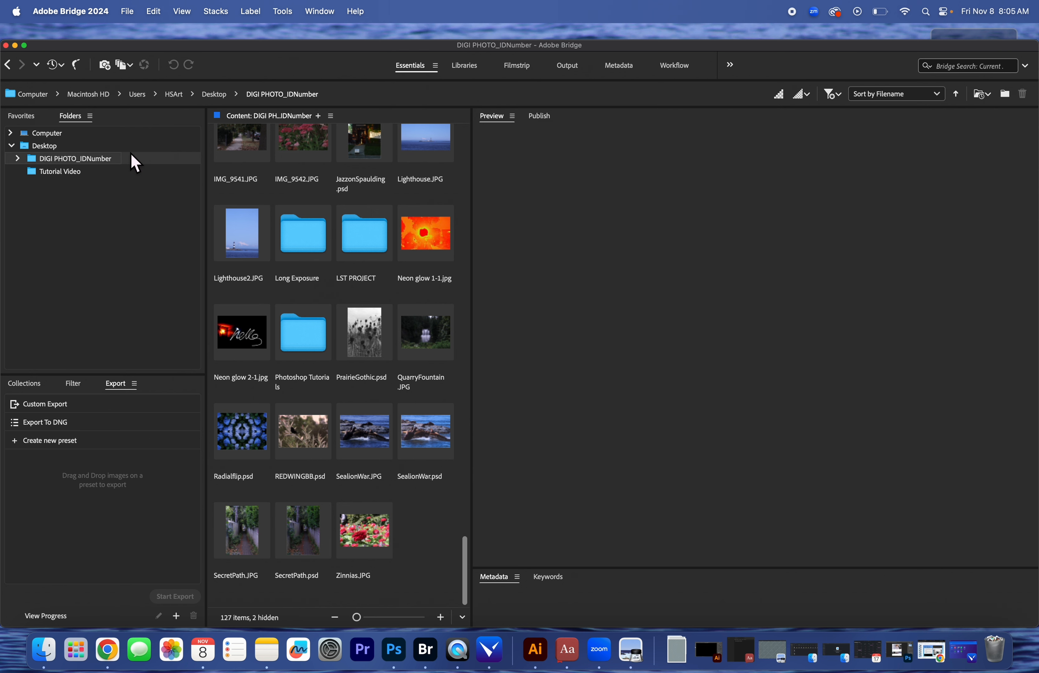
Expand DIGI PHOTO_IDNumber in the folder tree and open the 101CANON folder inside DCIM on the NO NAME drive
click(79, 133)
click(312, 166)
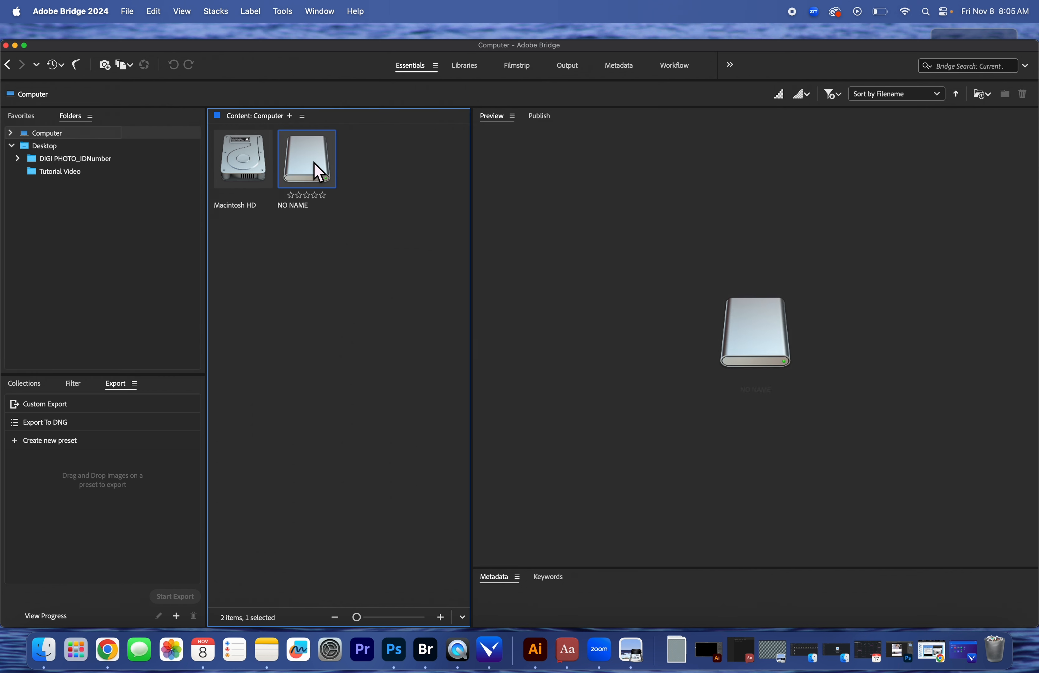
click(17, 158)
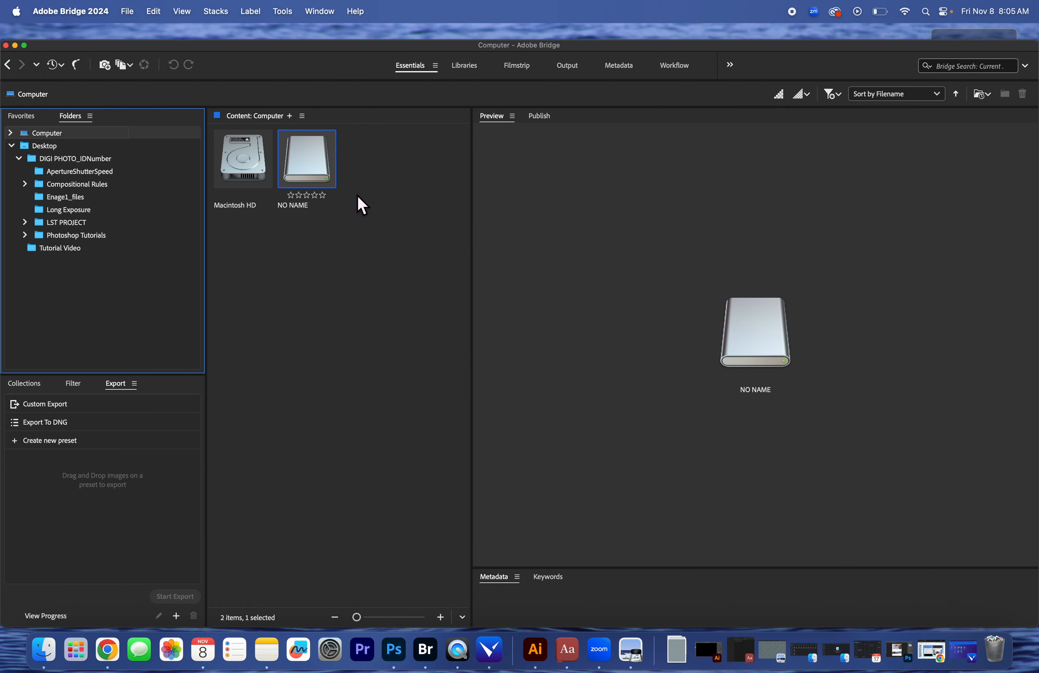
double_click(302, 162)
double_click(238, 163)
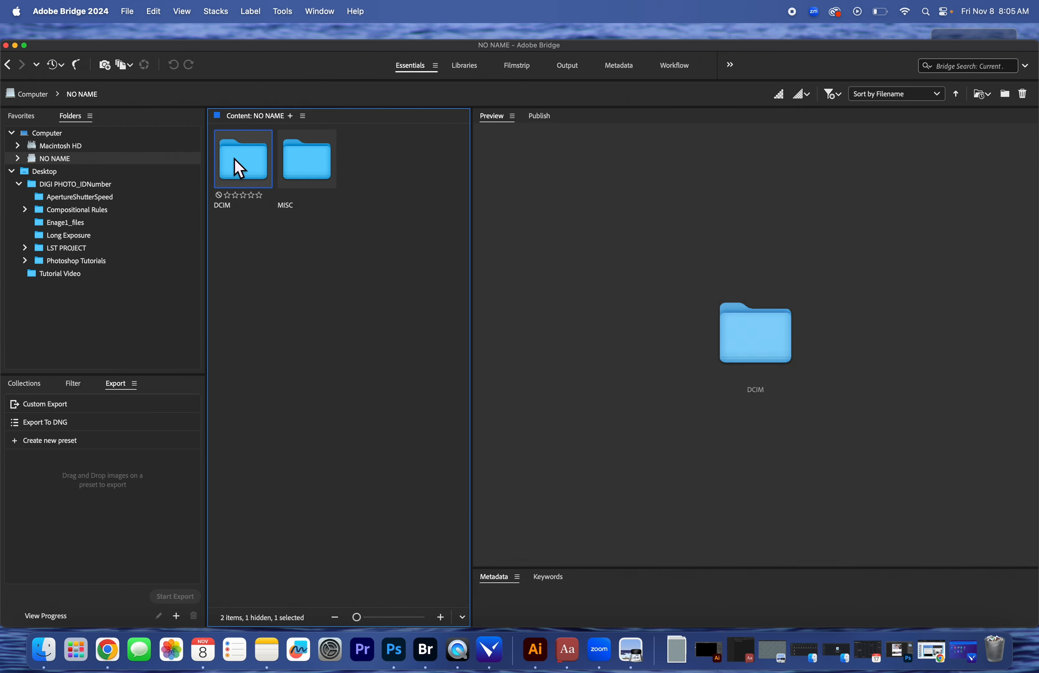
double_click(304, 157)
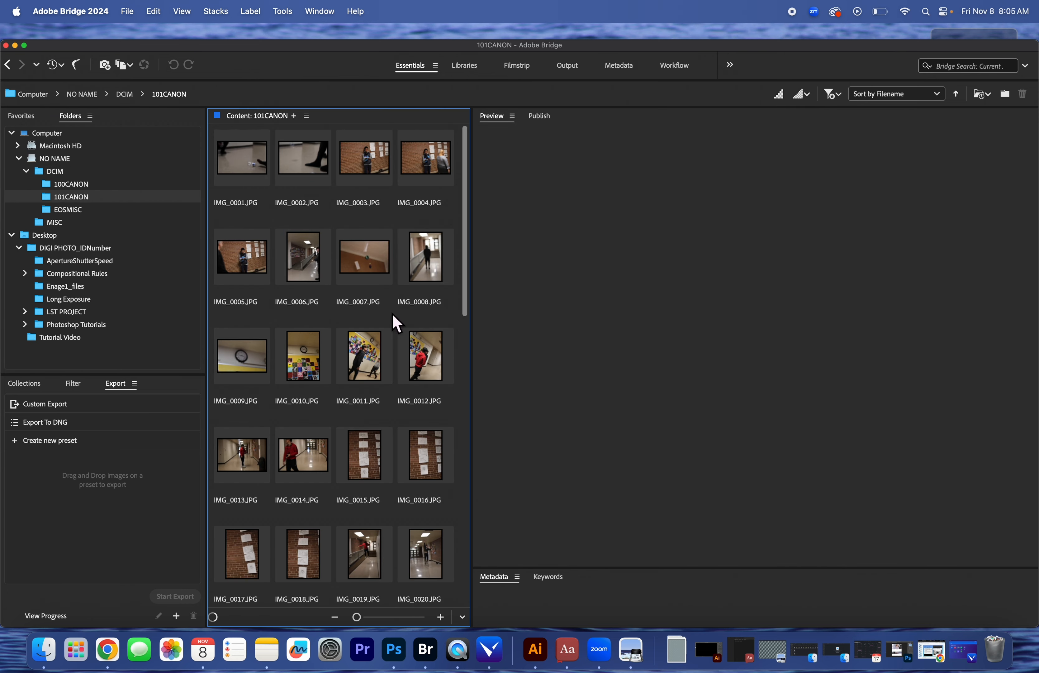
Copy IMG_9867.JPG, IMG_9868.JPG and IMG_9869.JPG from the camera card into the Long Exposure folder
scroll(385, 281, down, 20)
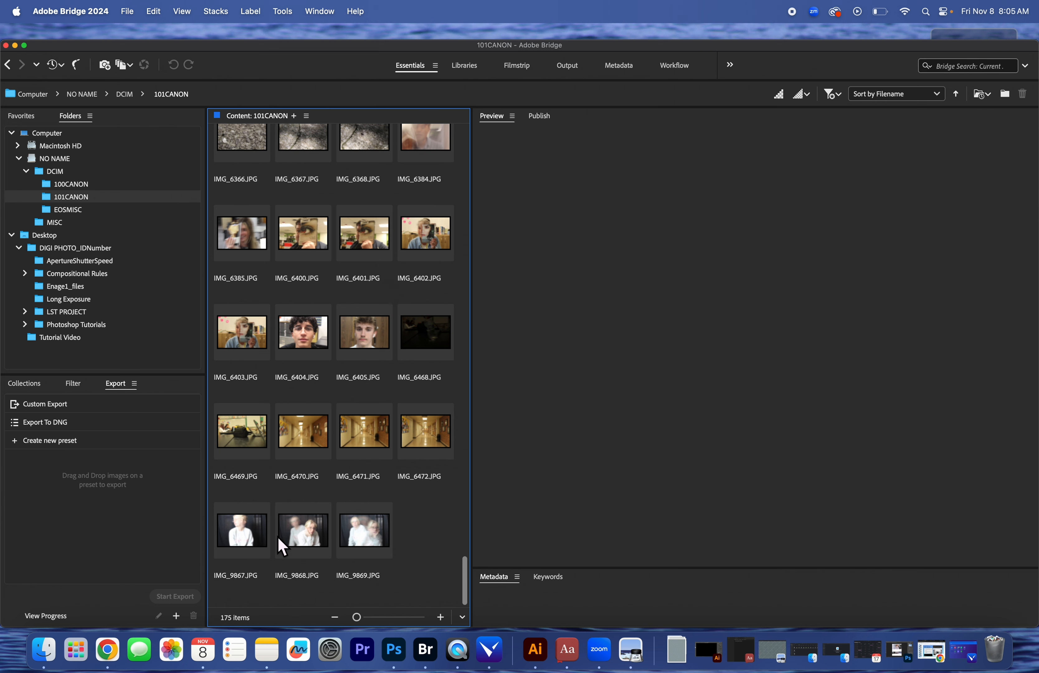
right_click(239, 554)
click(438, 571)
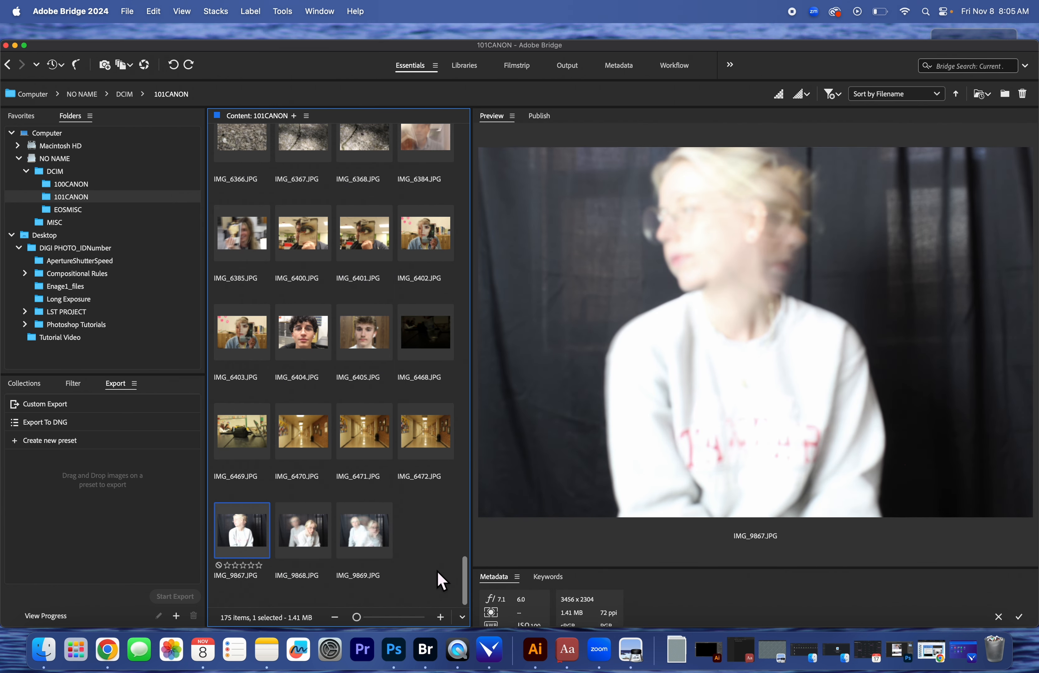
click(408, 586)
drag(413, 595, 83, 303)
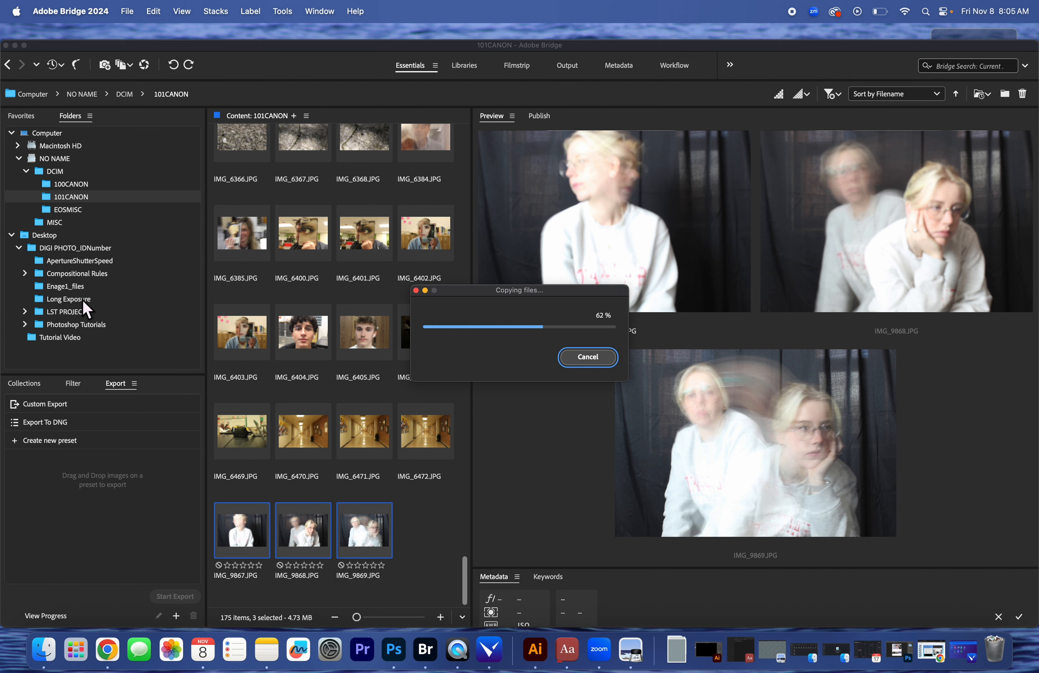
Preview the copied photos in the Long Exposure folder and open IMG_9869.JPG in Photoshop
click(82, 299)
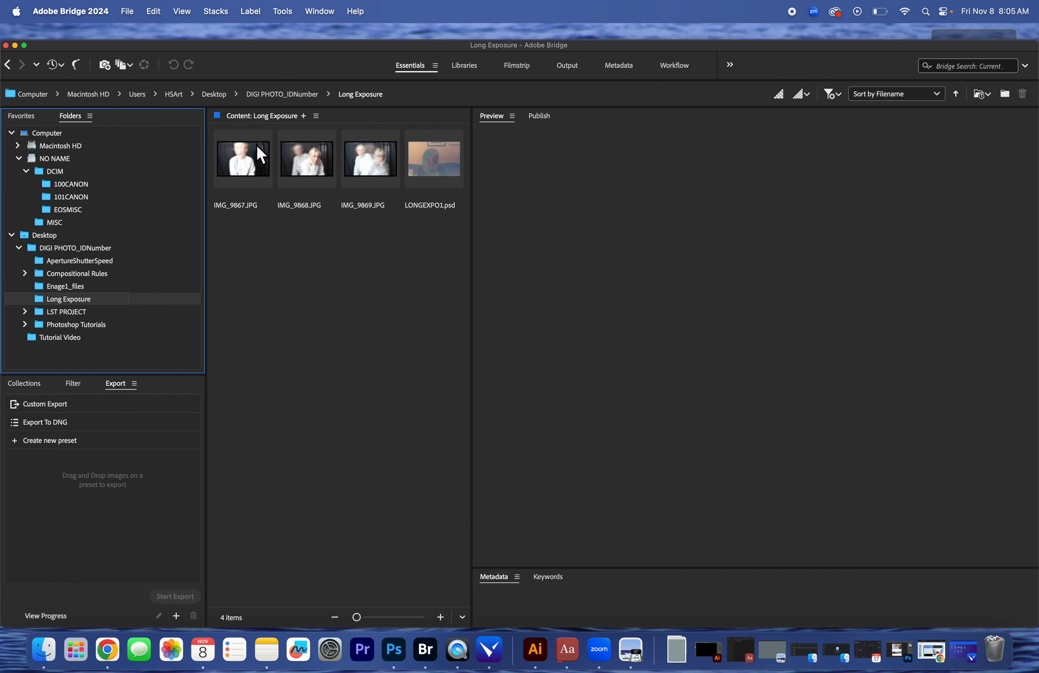
click(247, 153)
click(303, 165)
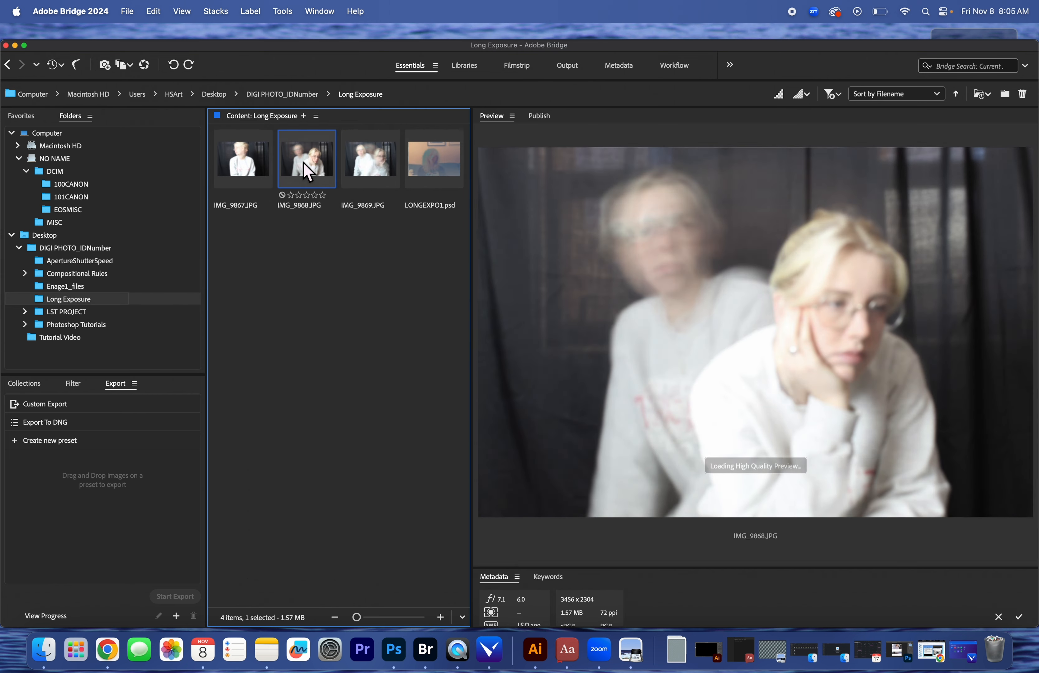
click(358, 166)
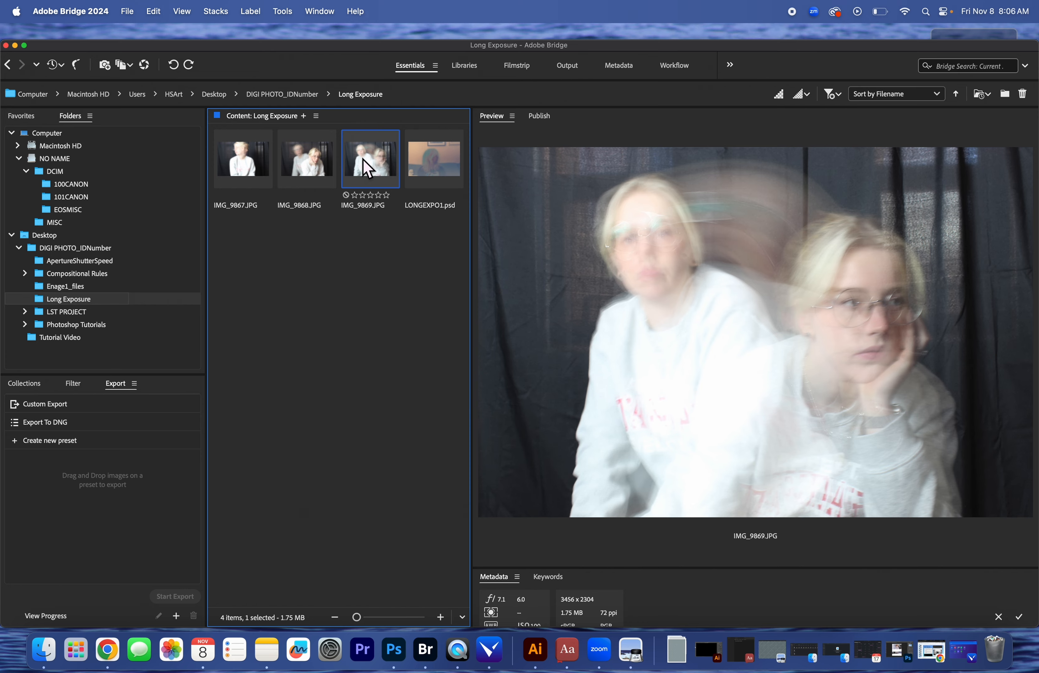
double_click(366, 168)
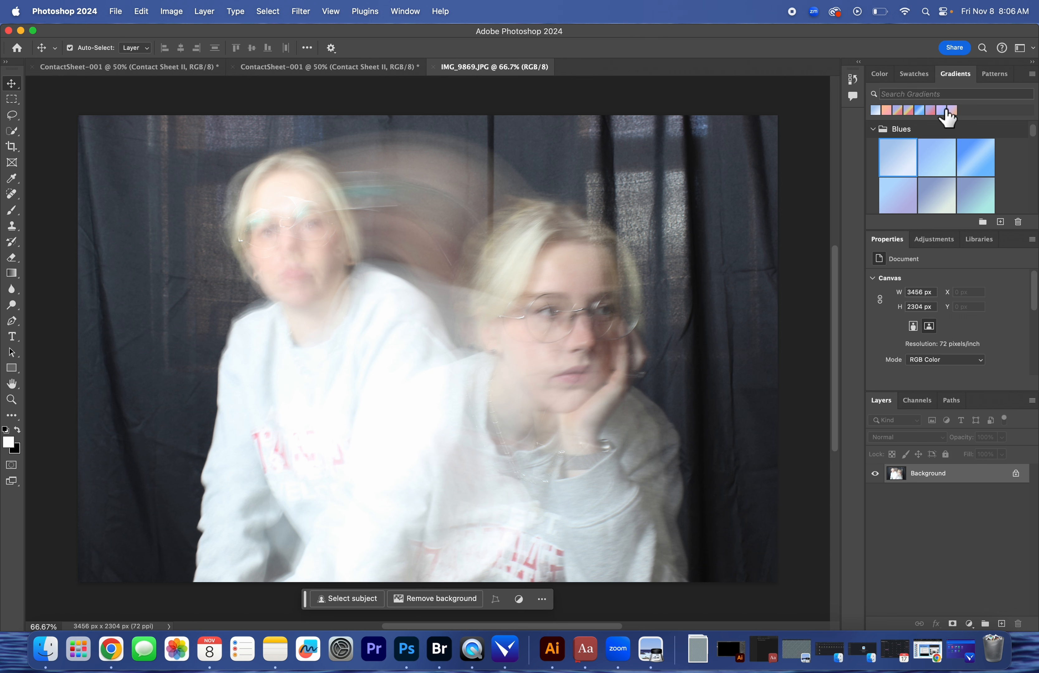
Add a Gradient fill layer above the photo using the first preset in the Reds group
click(969, 623)
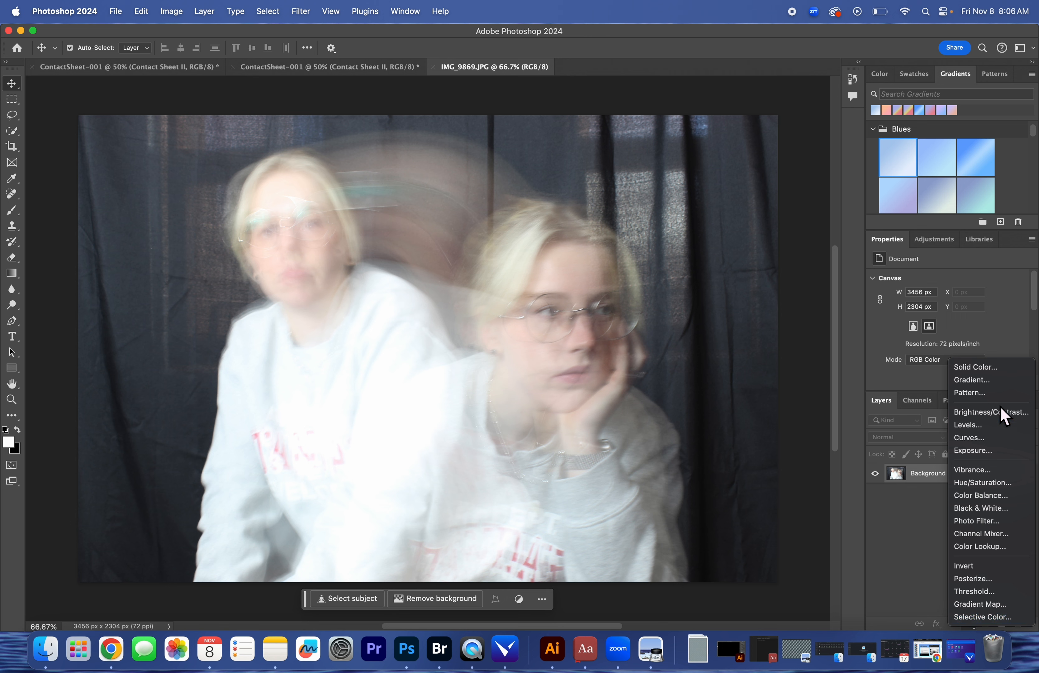
click(1005, 380)
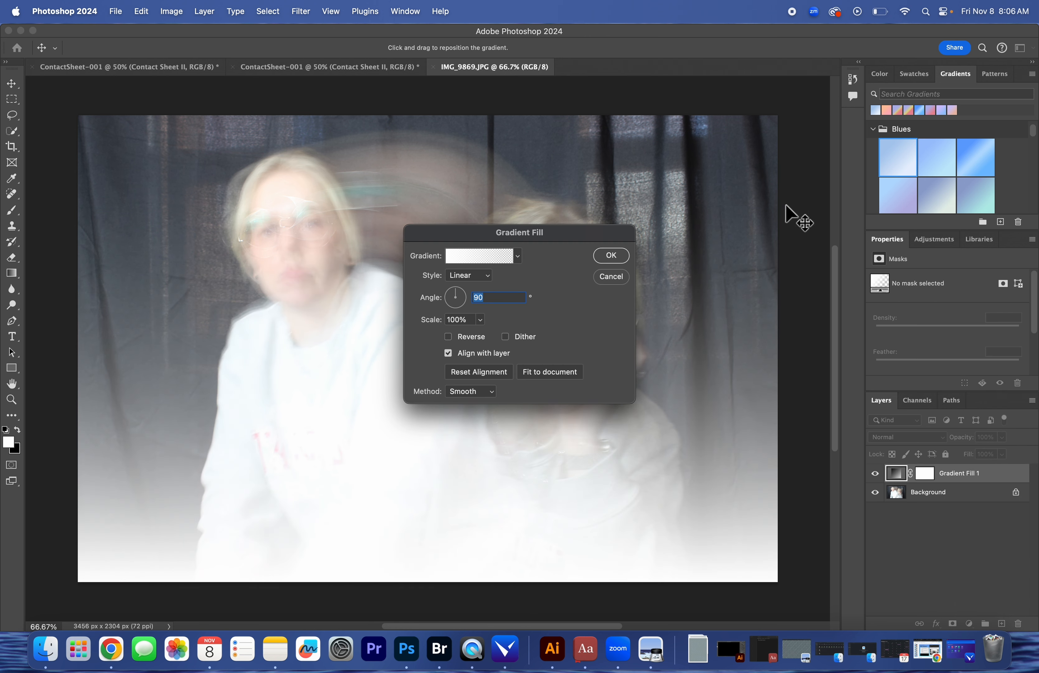
click(518, 256)
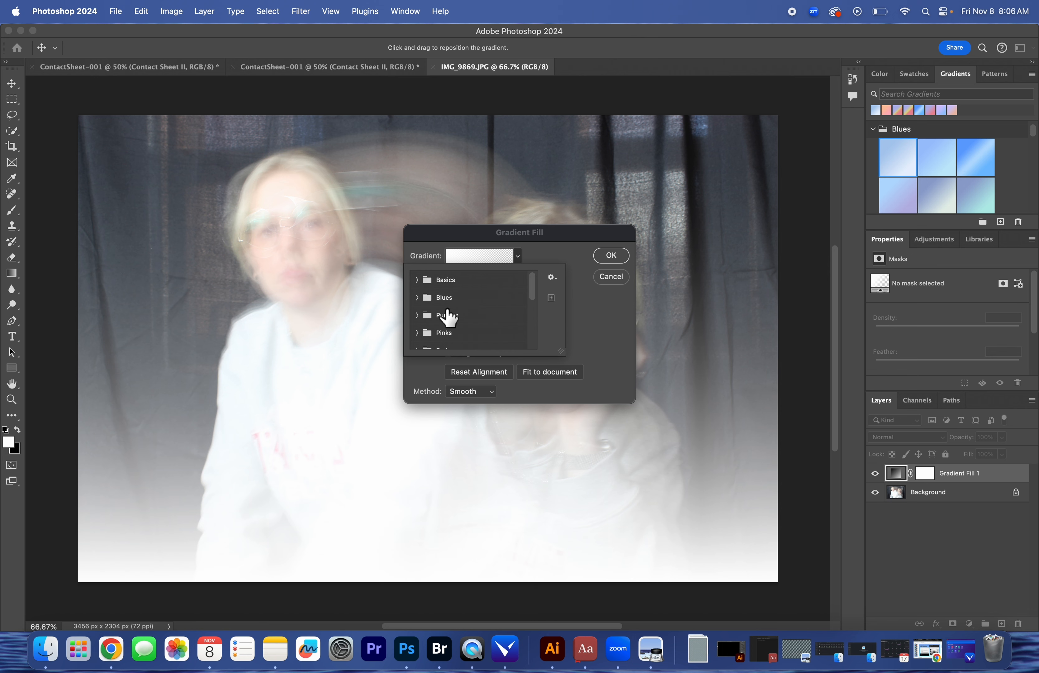
scroll(445, 325, down, 3)
click(417, 292)
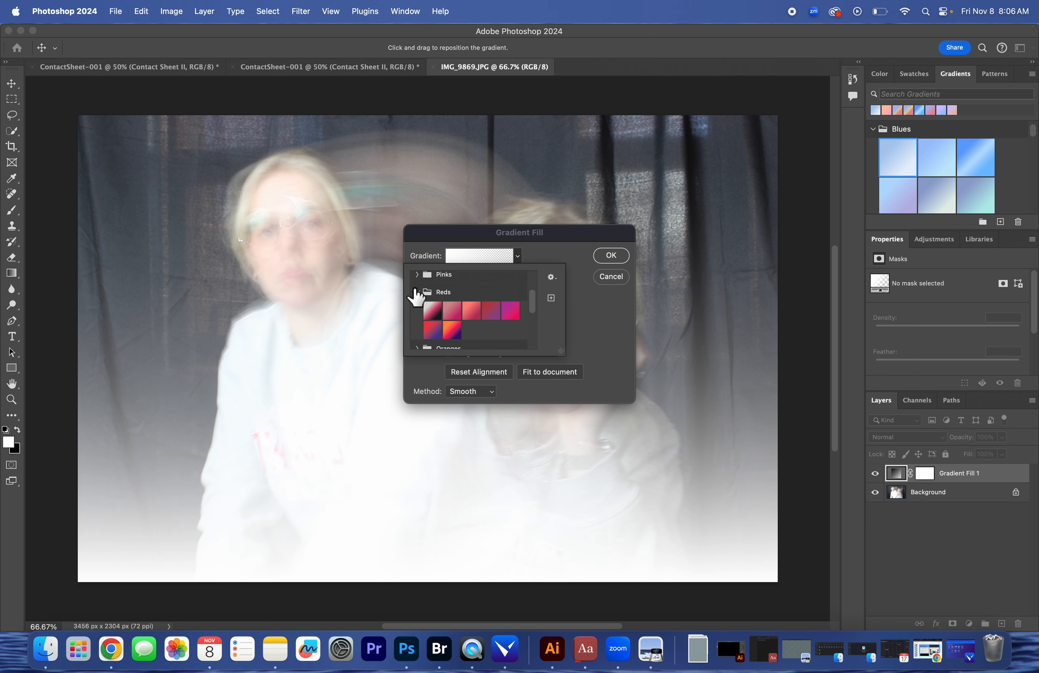
click(438, 318)
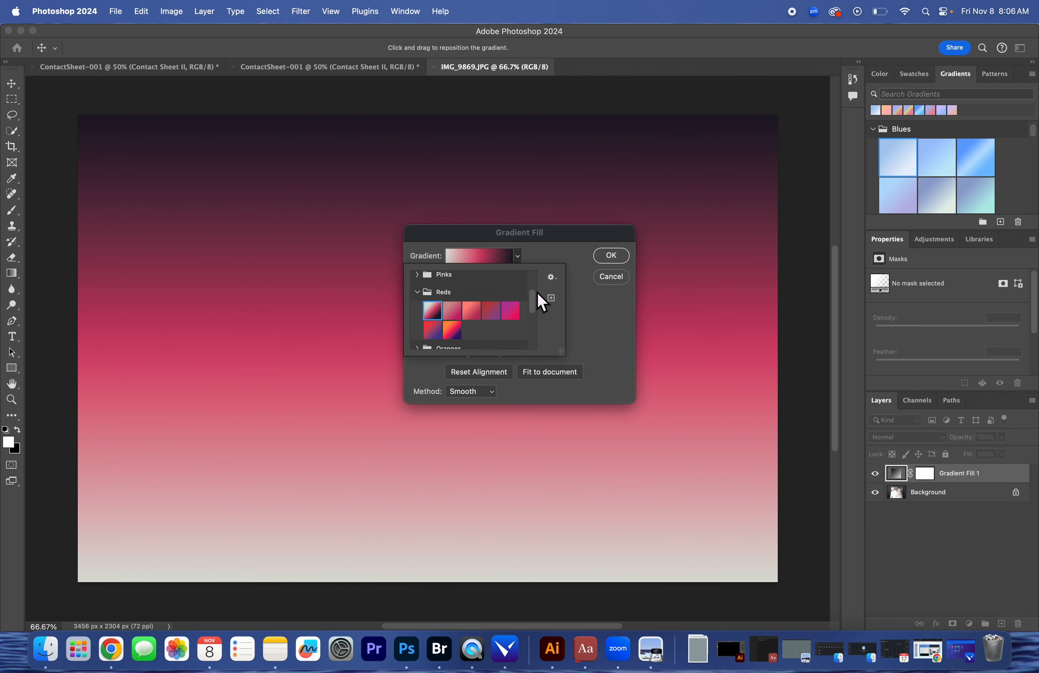
click(597, 326)
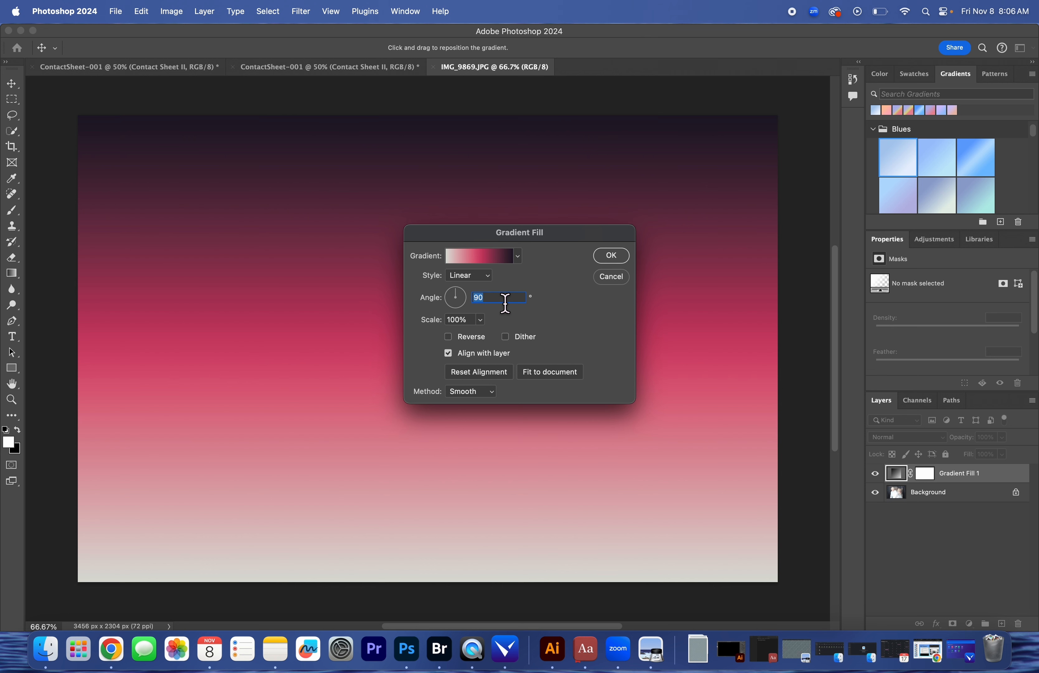
Set the gradient fill's angle to -45 degrees and apply it
key(BackSpace)
text(45)
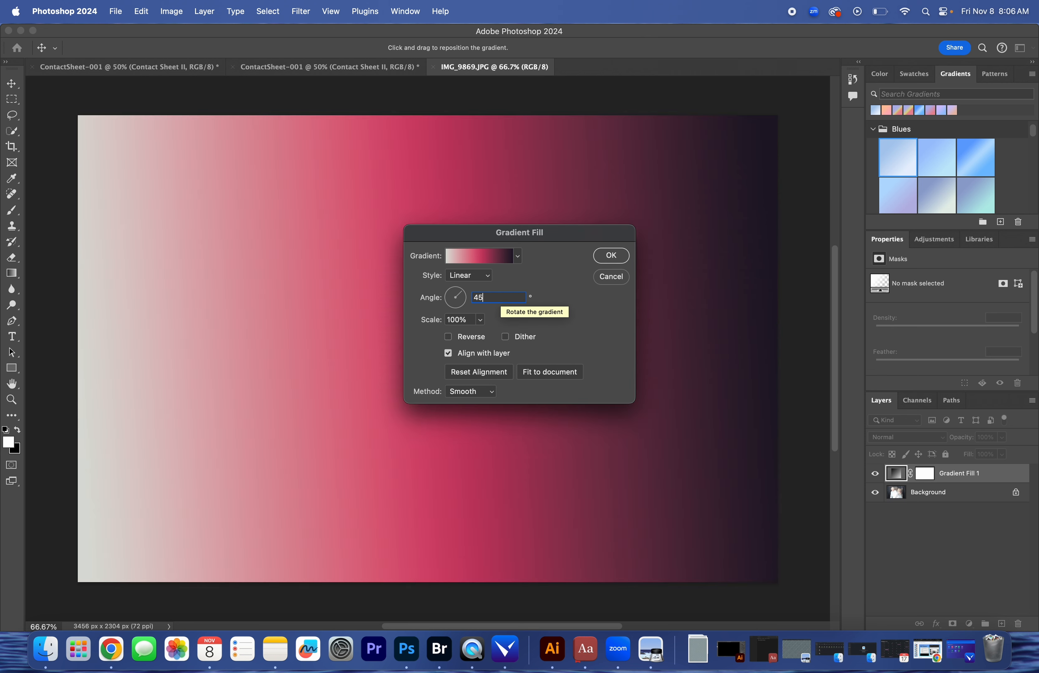
key(BackSpace)
key(BackSpace)
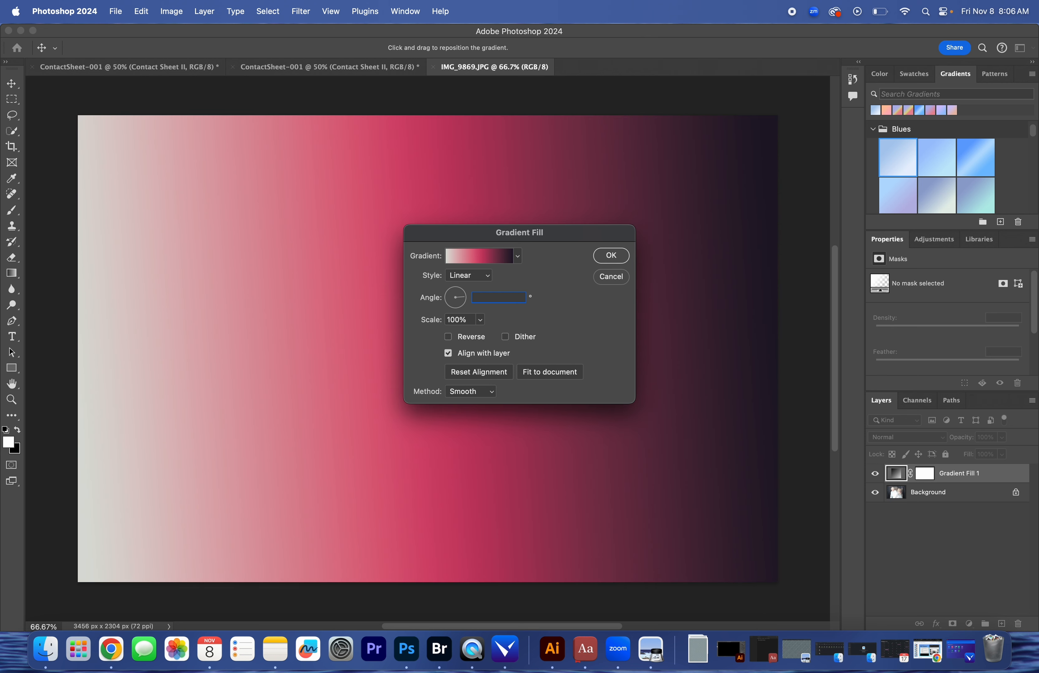
text(-45)
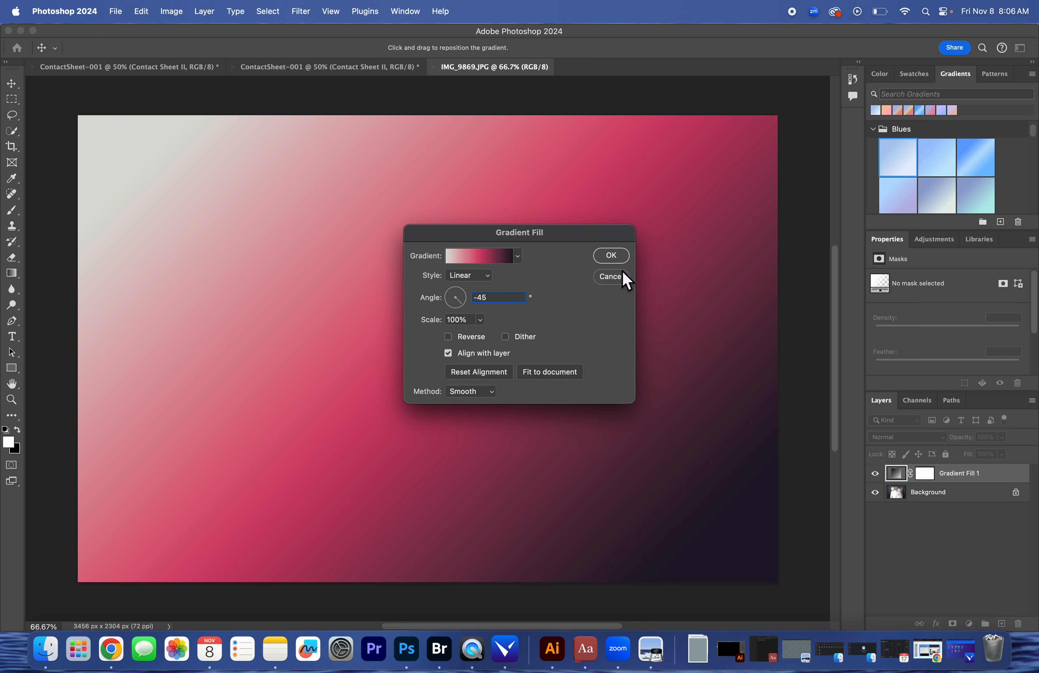
click(613, 255)
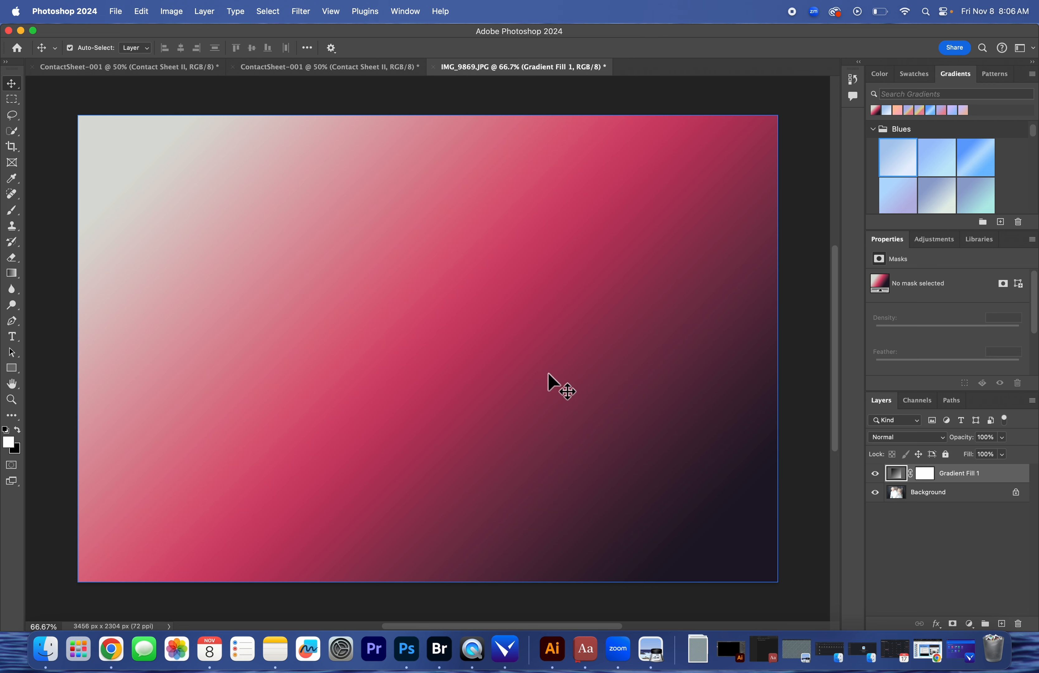
Set the gradient fill layer's blend mode to Difference
click(988, 437)
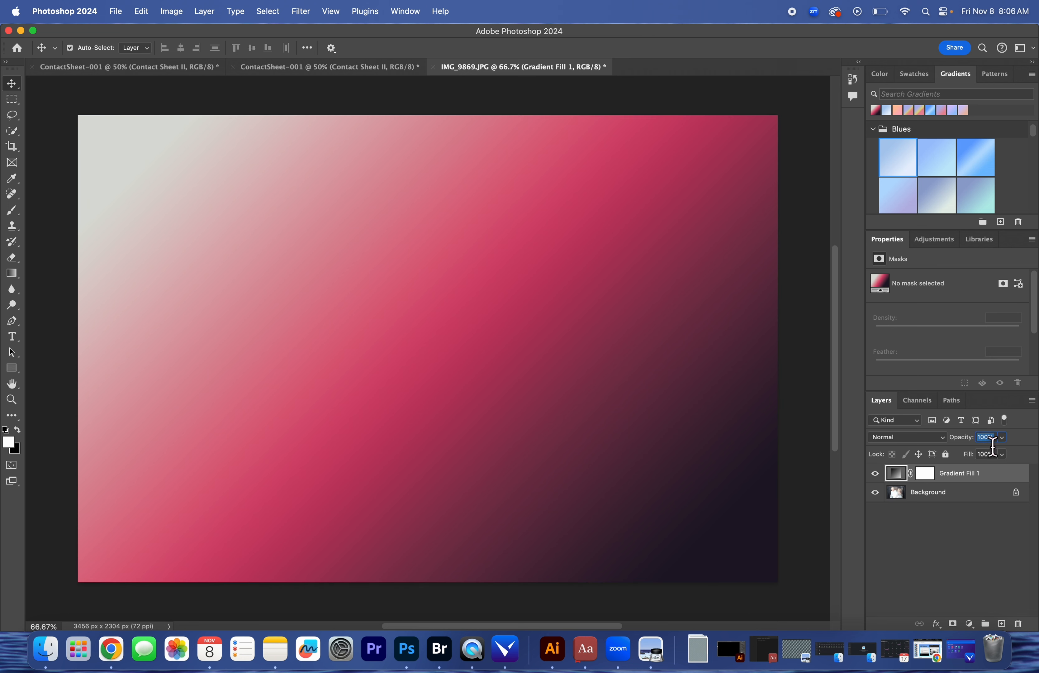
click(934, 526)
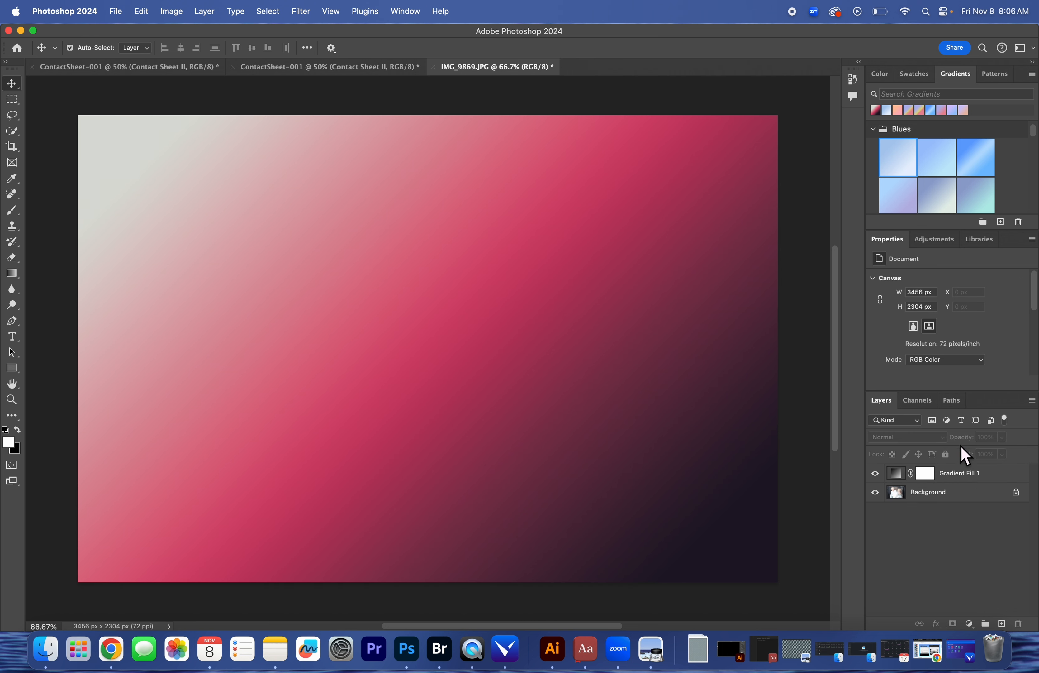
click(950, 471)
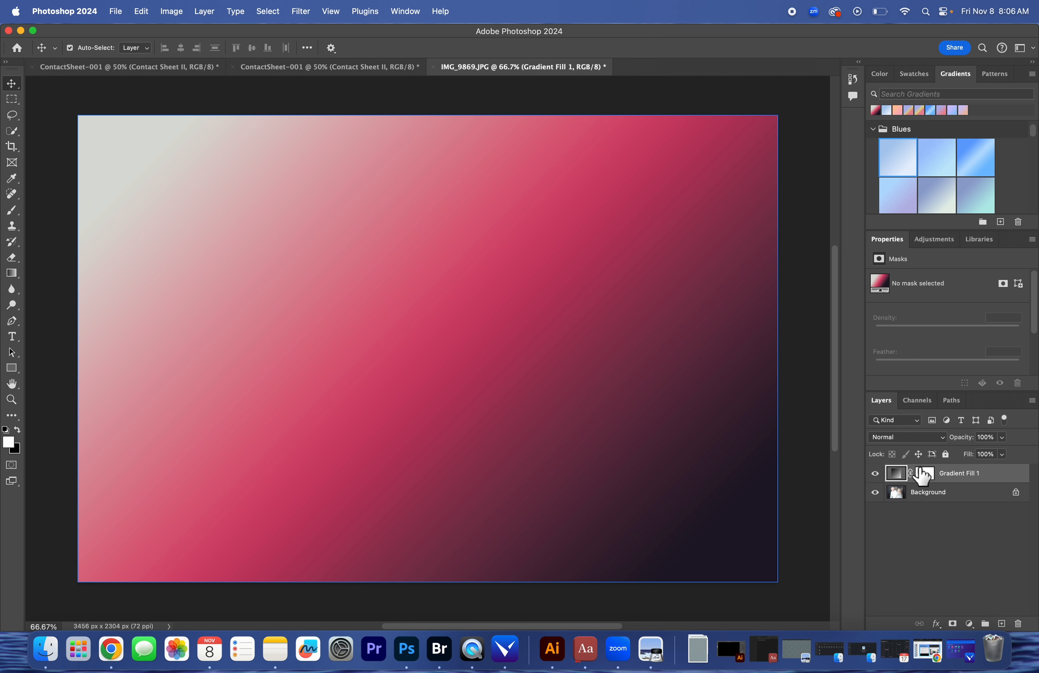
click(934, 438)
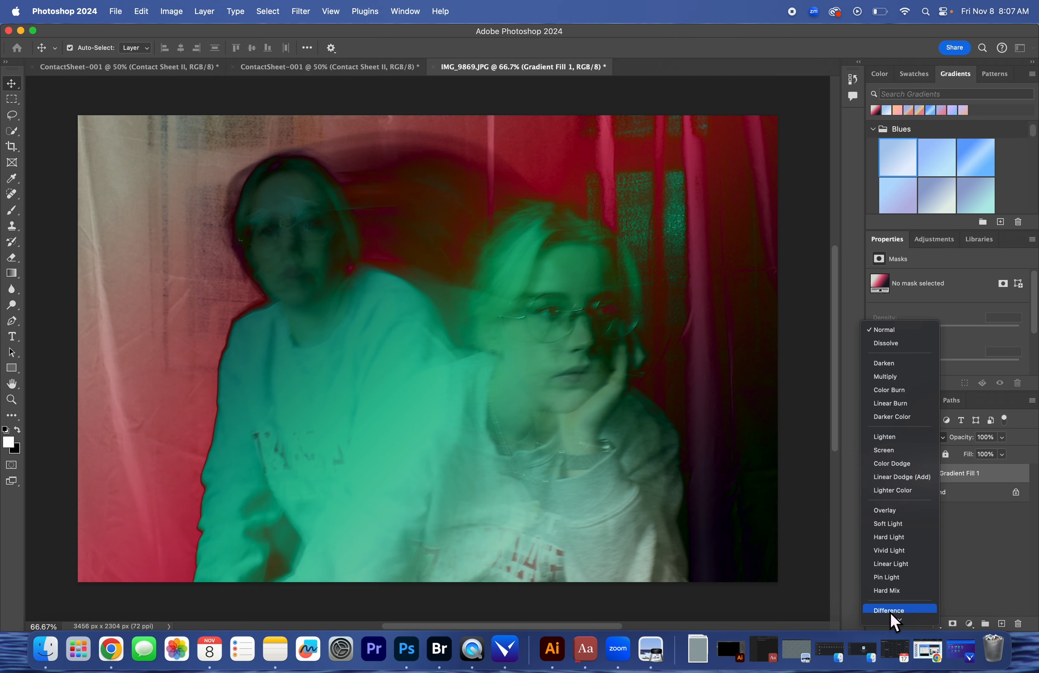
click(890, 610)
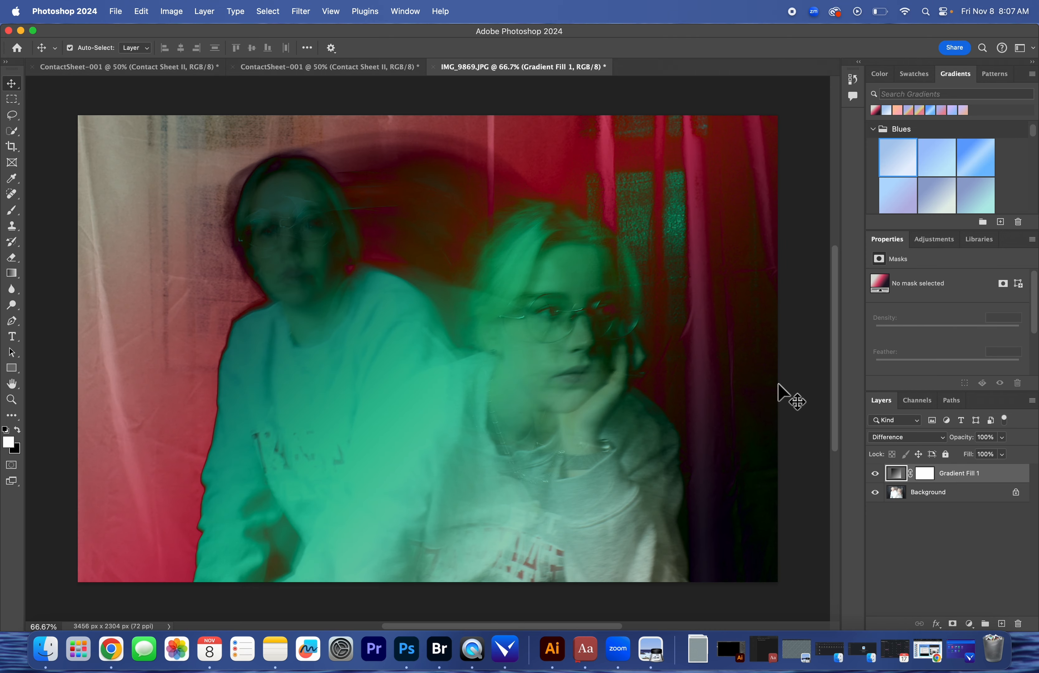
Set the gradient fill layer's opacity to 75% and deselect the layer
click(992, 439)
key(BackSpace)
text(74)
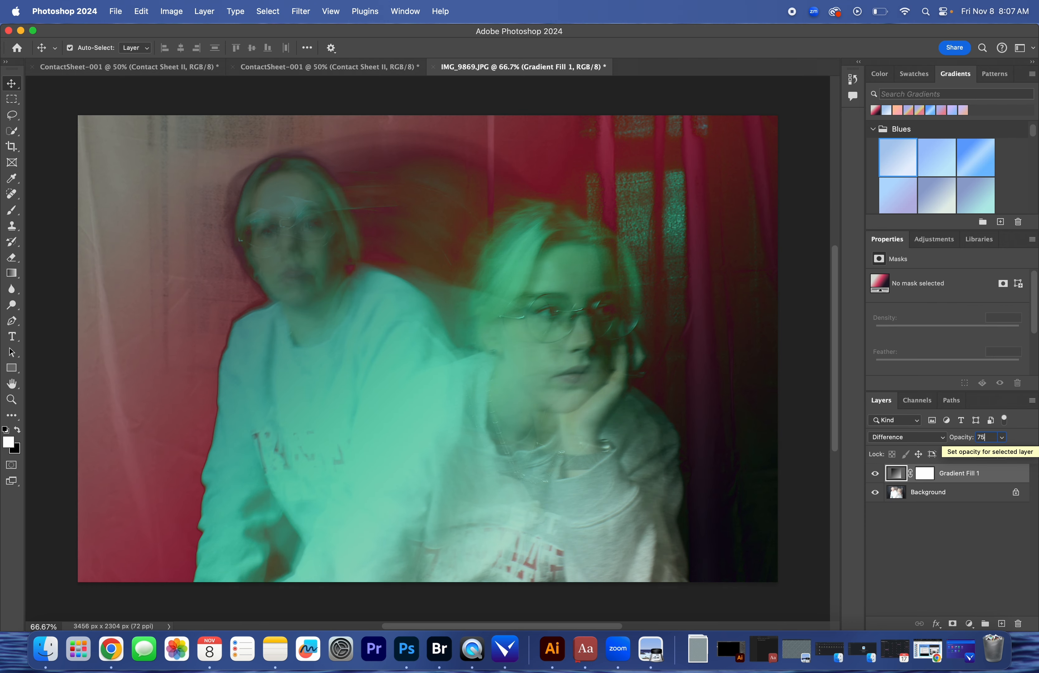
click(976, 570)
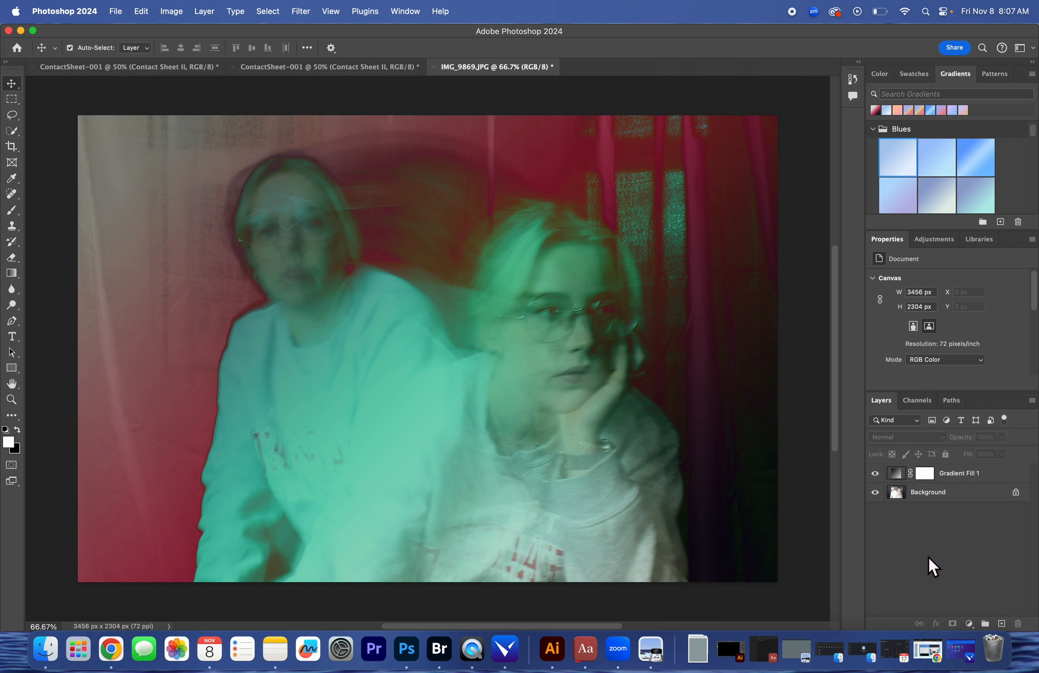
click(659, 506)
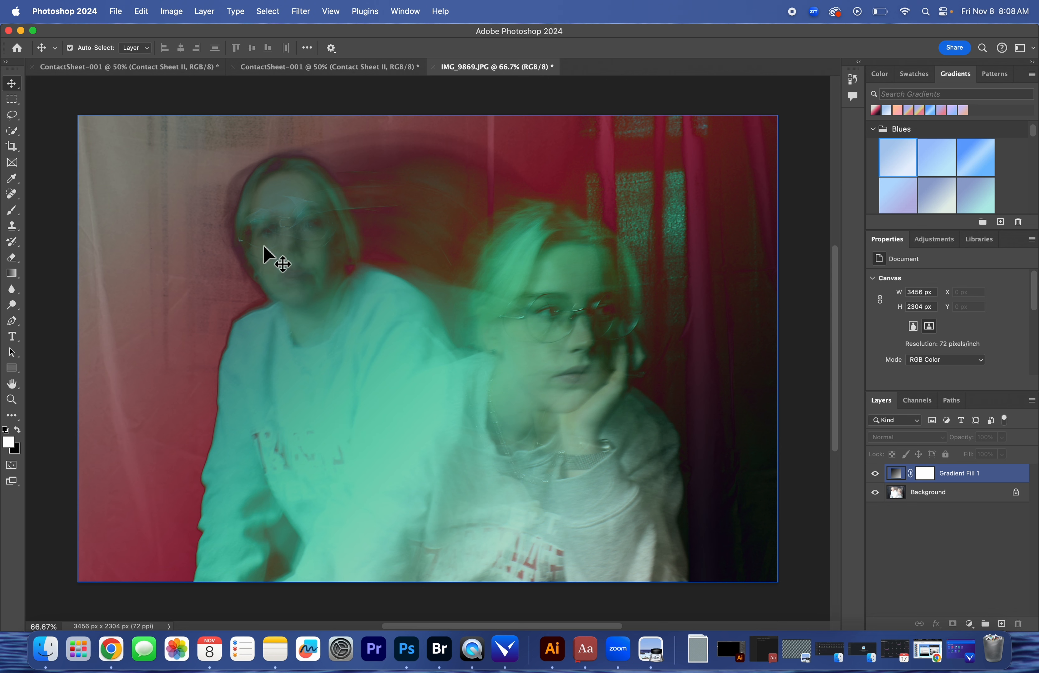
Save the edited photo as a Photoshop file named LE1.psd in the Long Exposure folder with Maximize Compatibility kept on
click(116, 11)
click(164, 150)
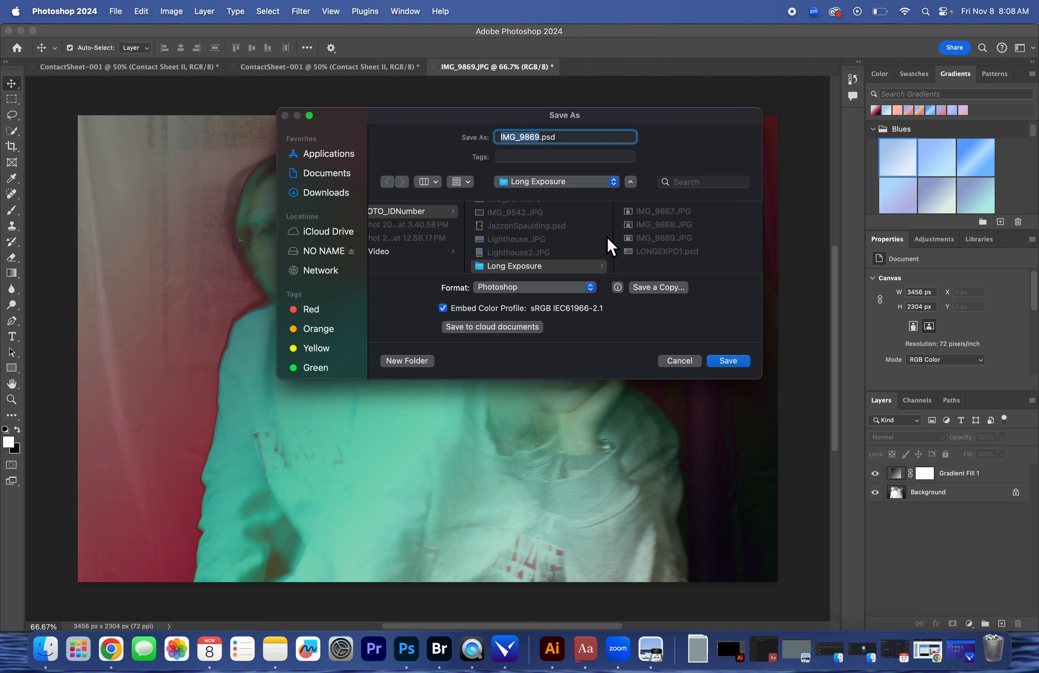
right_click(716, 241)
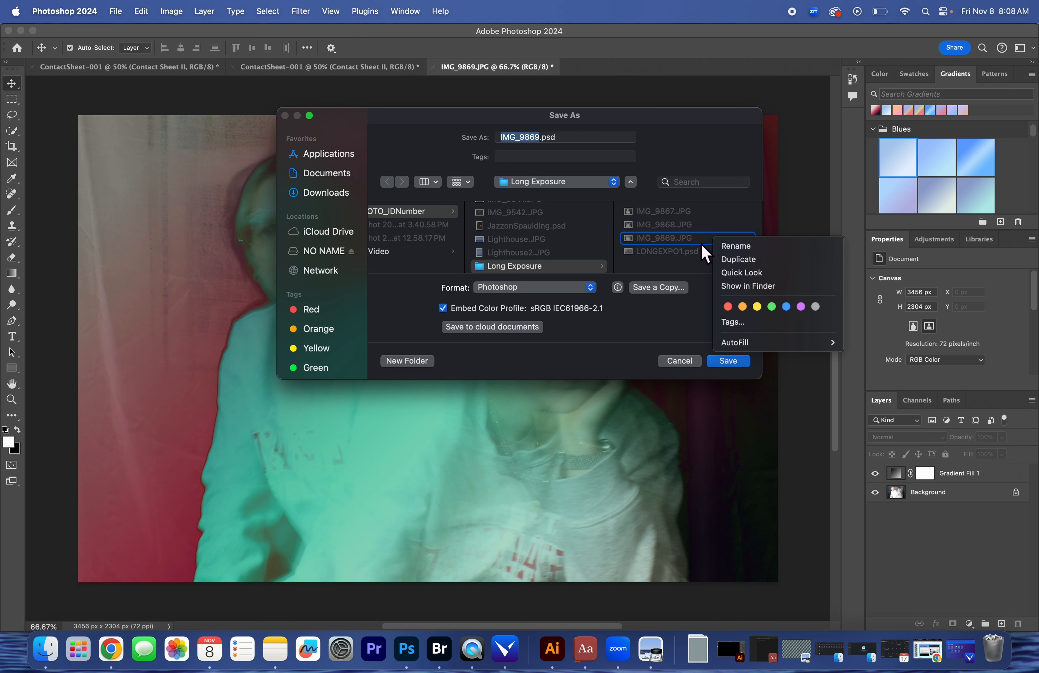
click(670, 272)
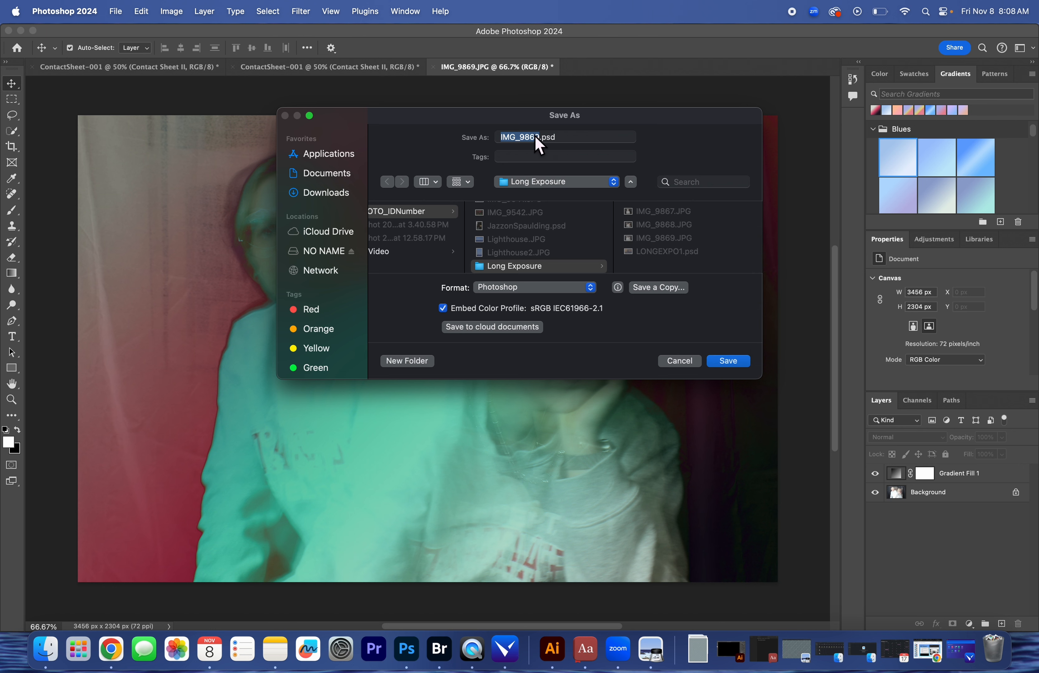
key(BackSpace)
key(BackSpace)
text(1)
click(727, 365)
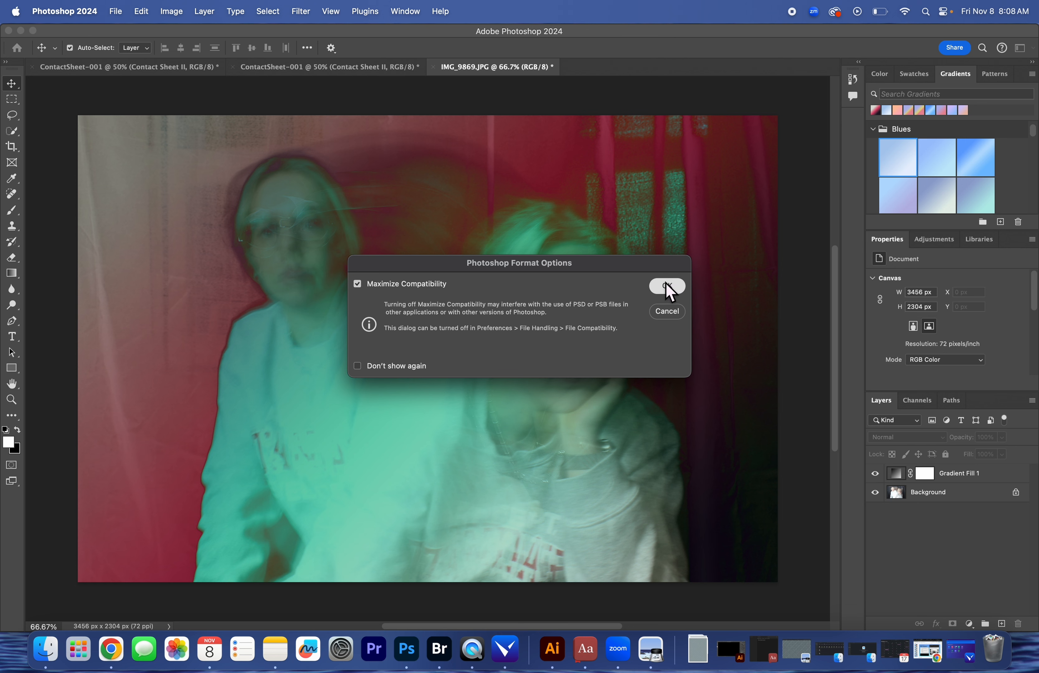
click(665, 284)
Export the image as a JPG named LE1 into the Long Exposure folder inside DIGI PHOTO_IDNumber
click(116, 13)
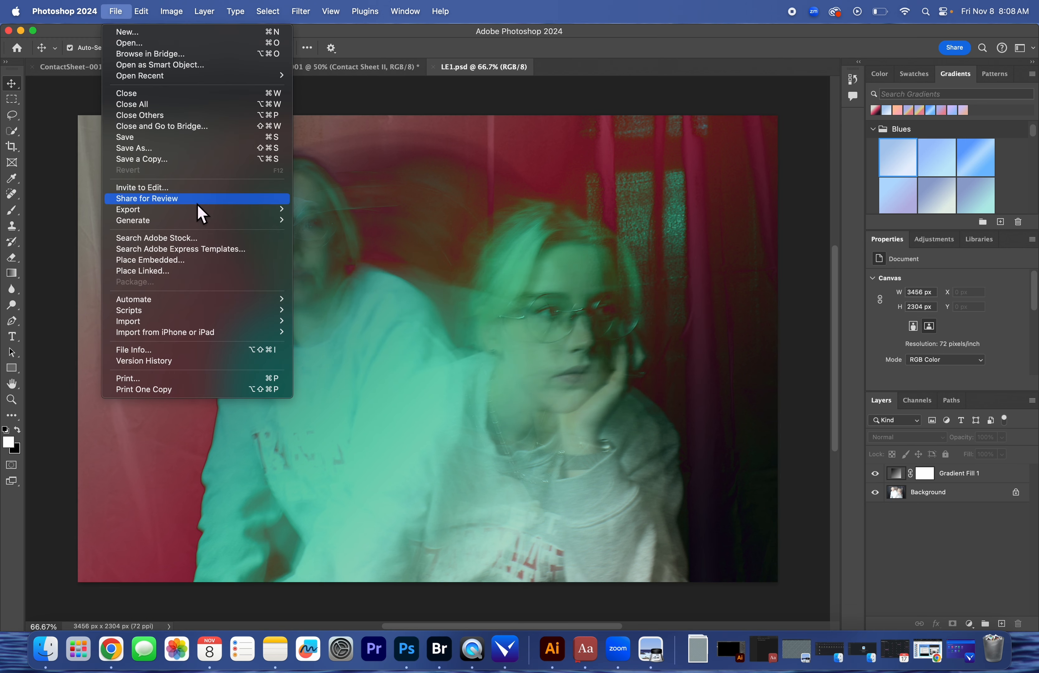
mouse_move(196, 211)
click(340, 221)
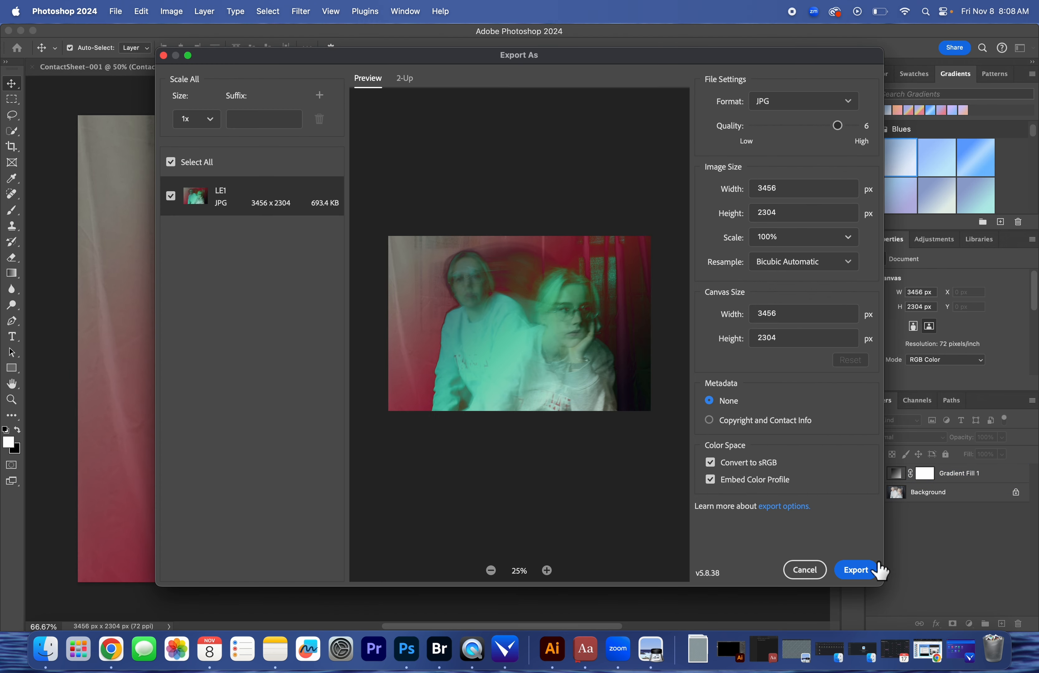
click(855, 569)
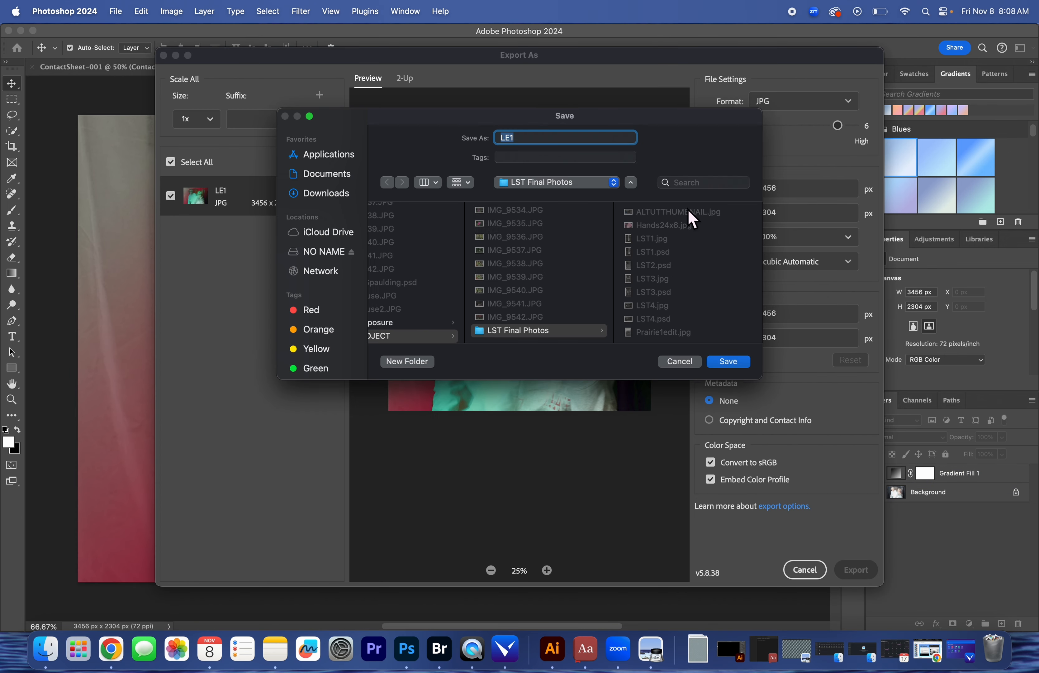
click(576, 183)
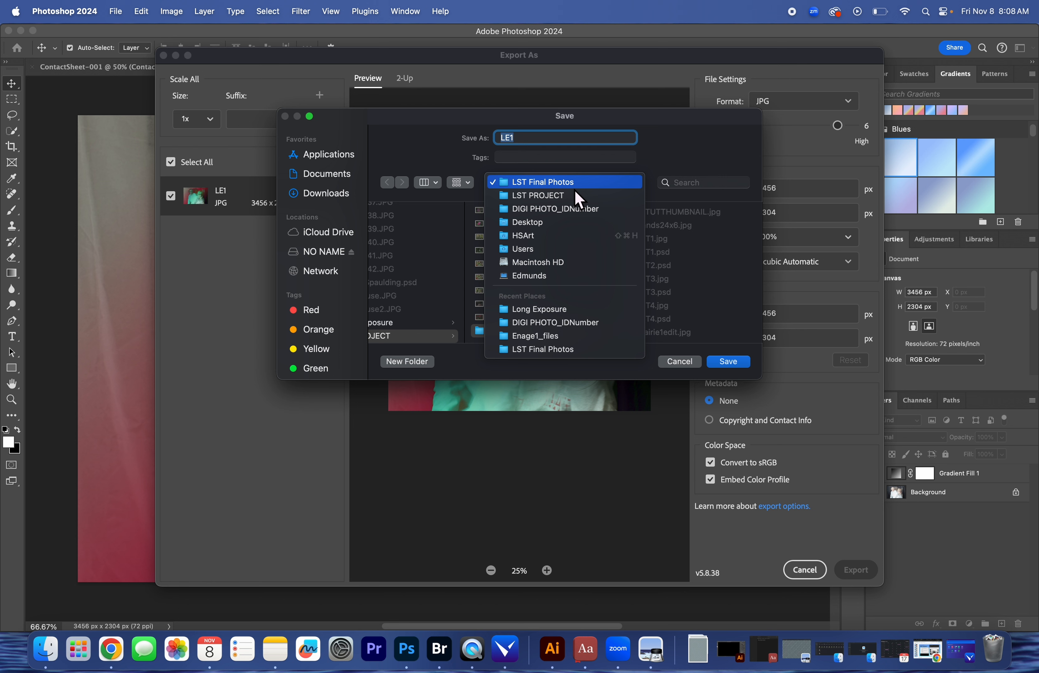
click(579, 210)
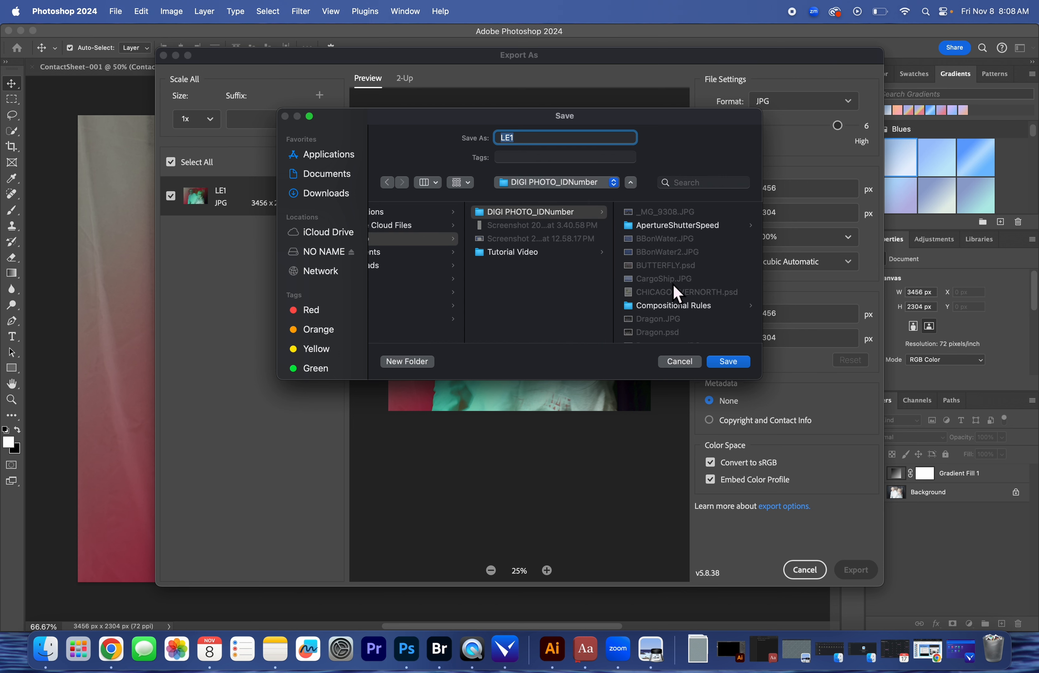
scroll(673, 277, down, 20)
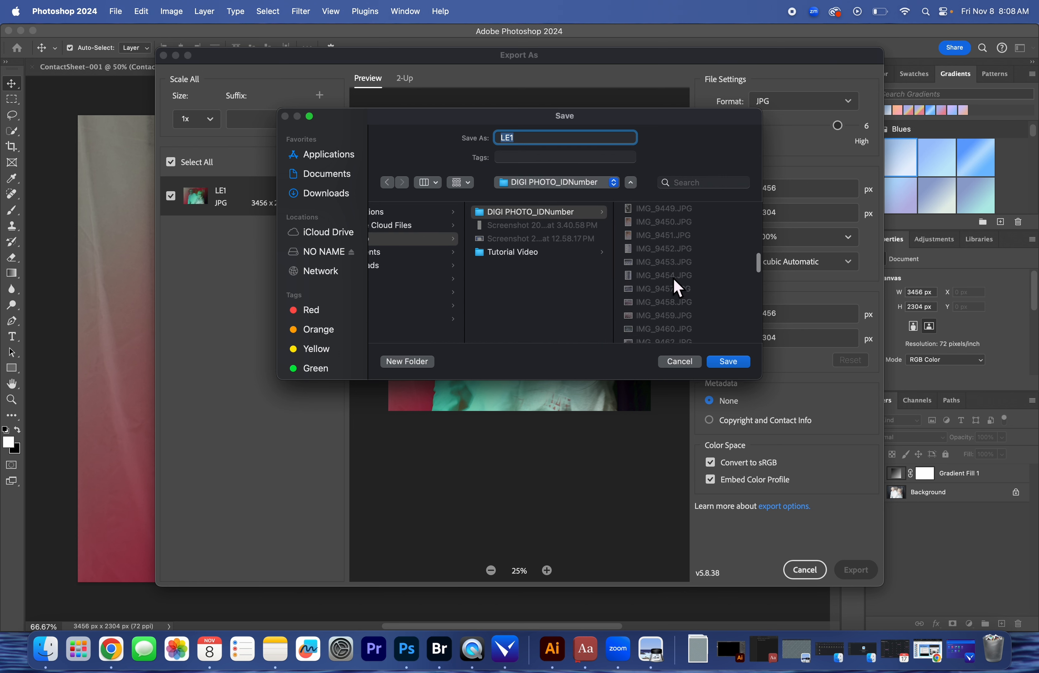
scroll(674, 280, down, 10)
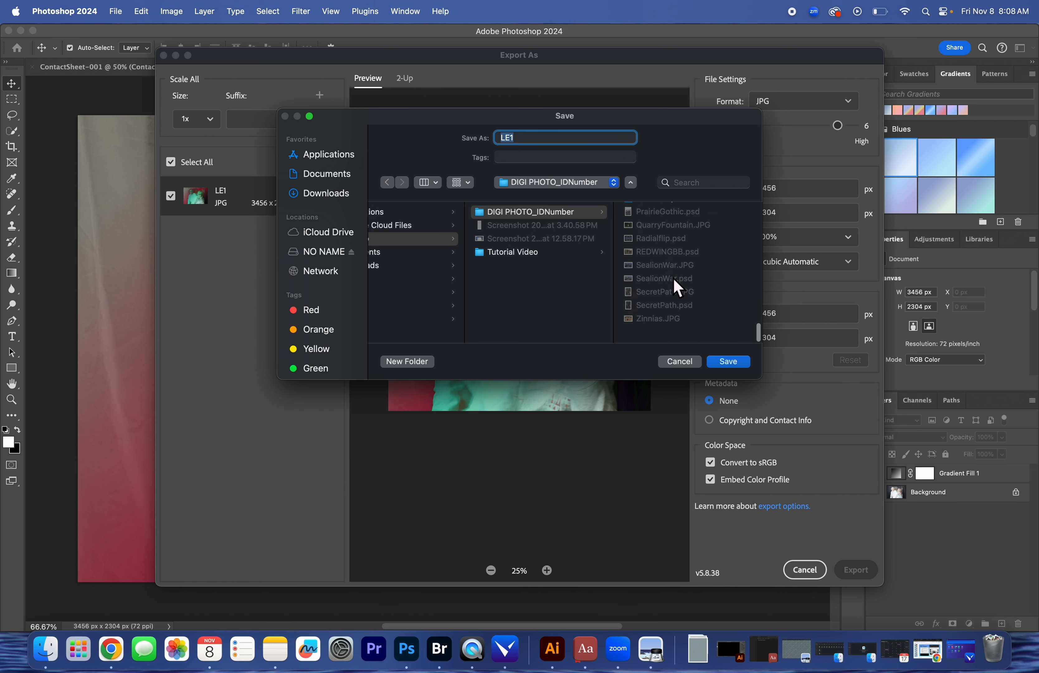
click(675, 305)
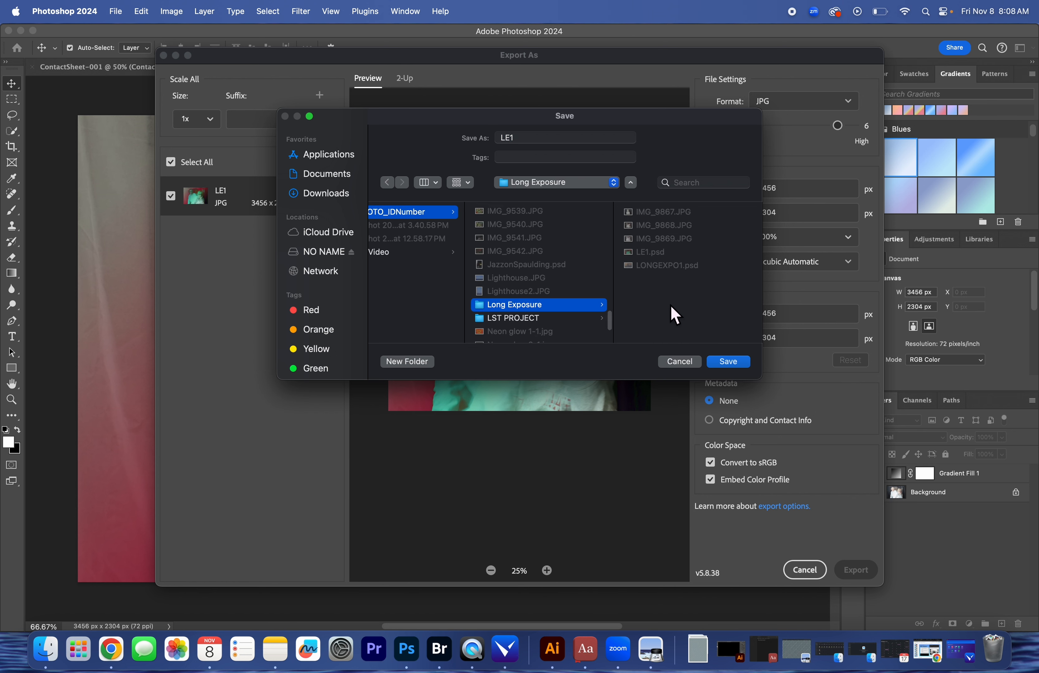
click(735, 363)
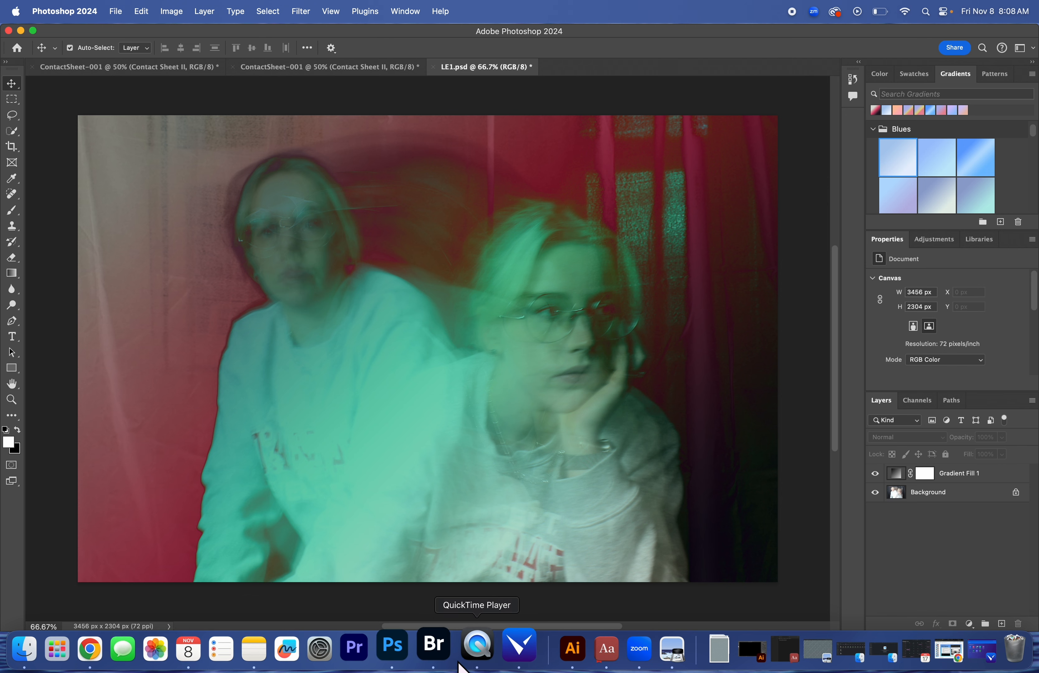
Switch to Adobe Bridge, create an LE Edits folder in Long Exposure and move LE1.jpg, LE1.psd and LONGEXPO1.psd into it
click(451, 653)
right_click(289, 362)
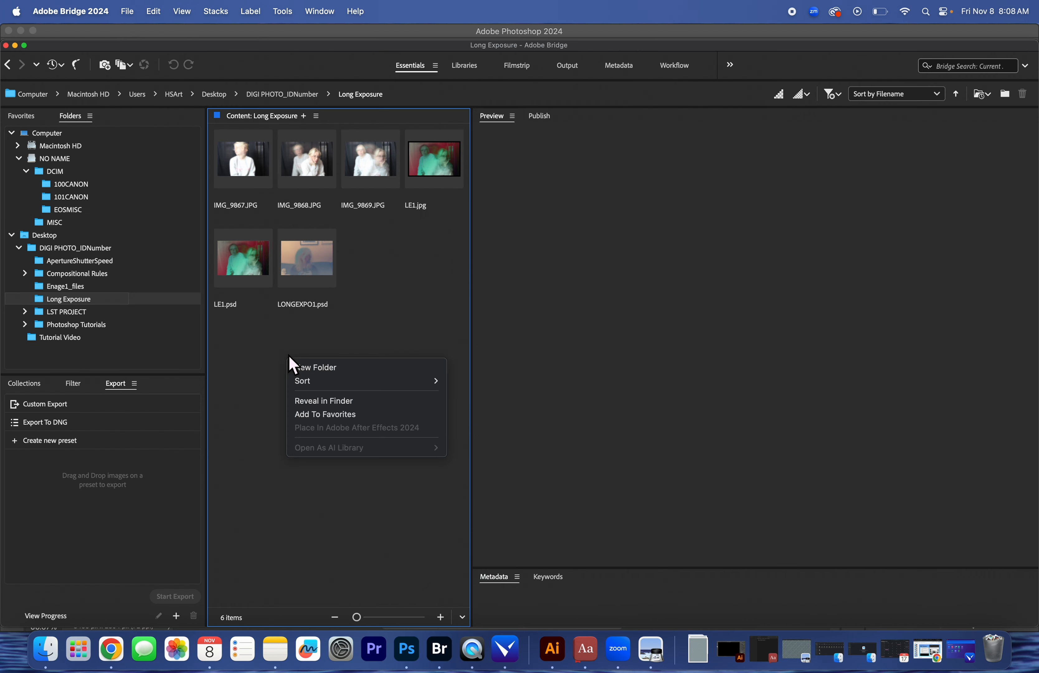
click(317, 368)
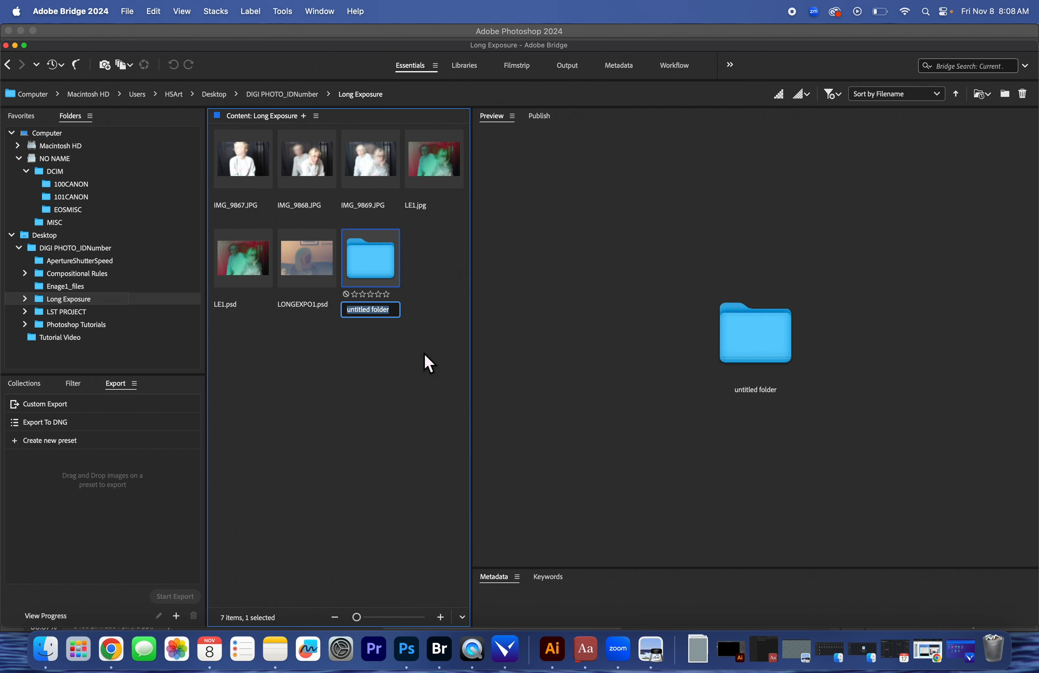
text(Lo)
text( Edits)
key(Return)
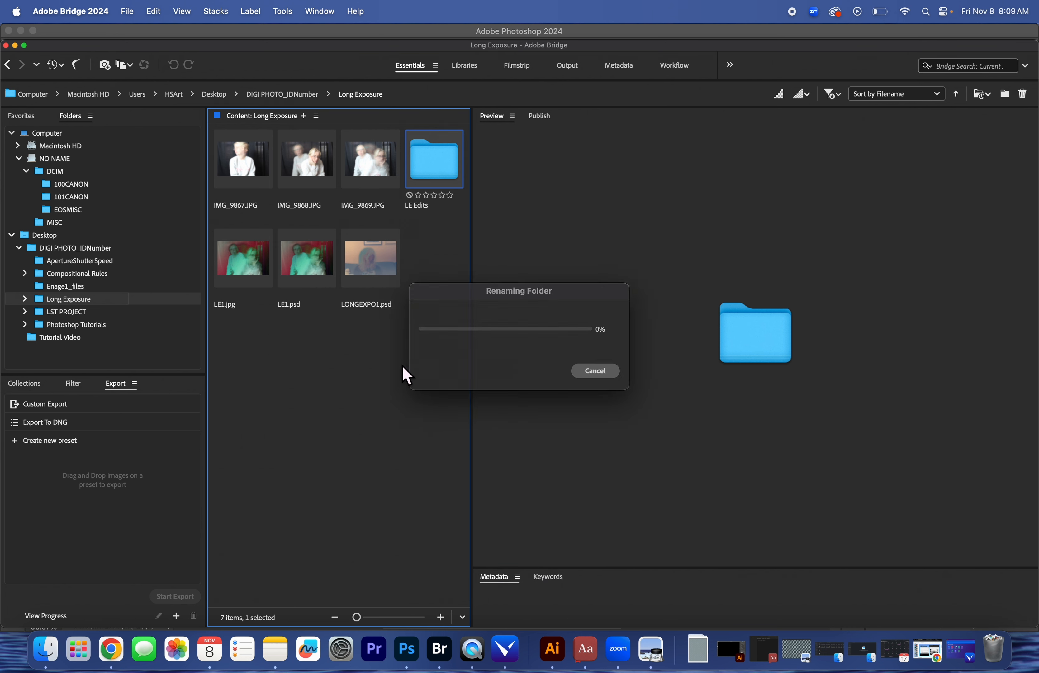
drag(244, 337, 383, 257)
drag(313, 271, 437, 166)
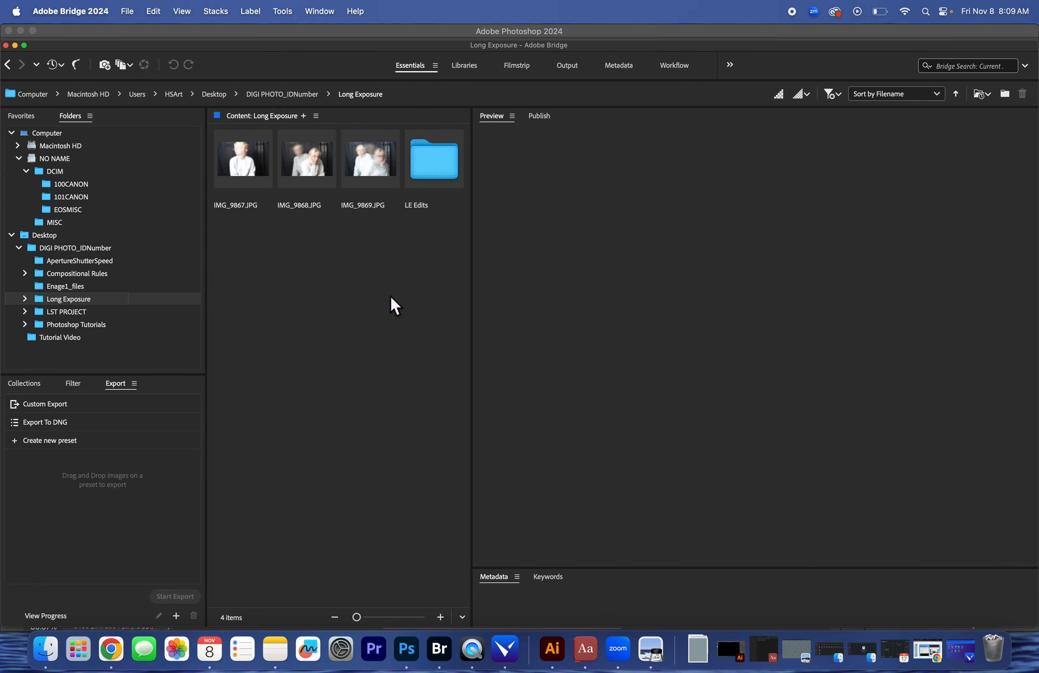
Preview the three original photos in the Long Exposure folder and open IMG_9867.JPG in Photoshop
click(309, 180)
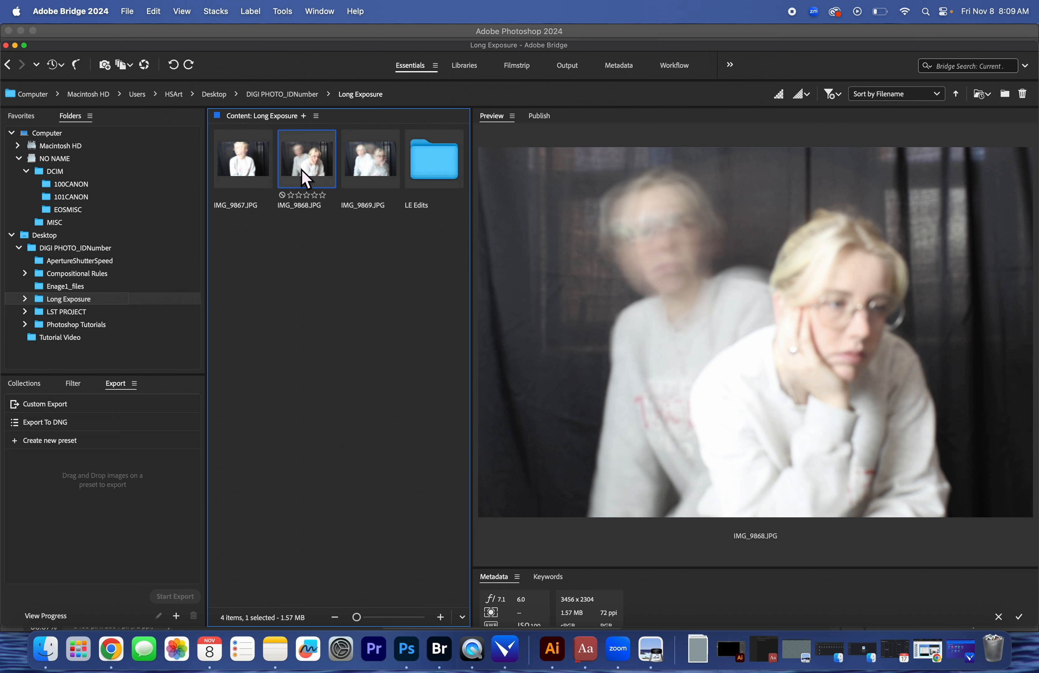
click(230, 168)
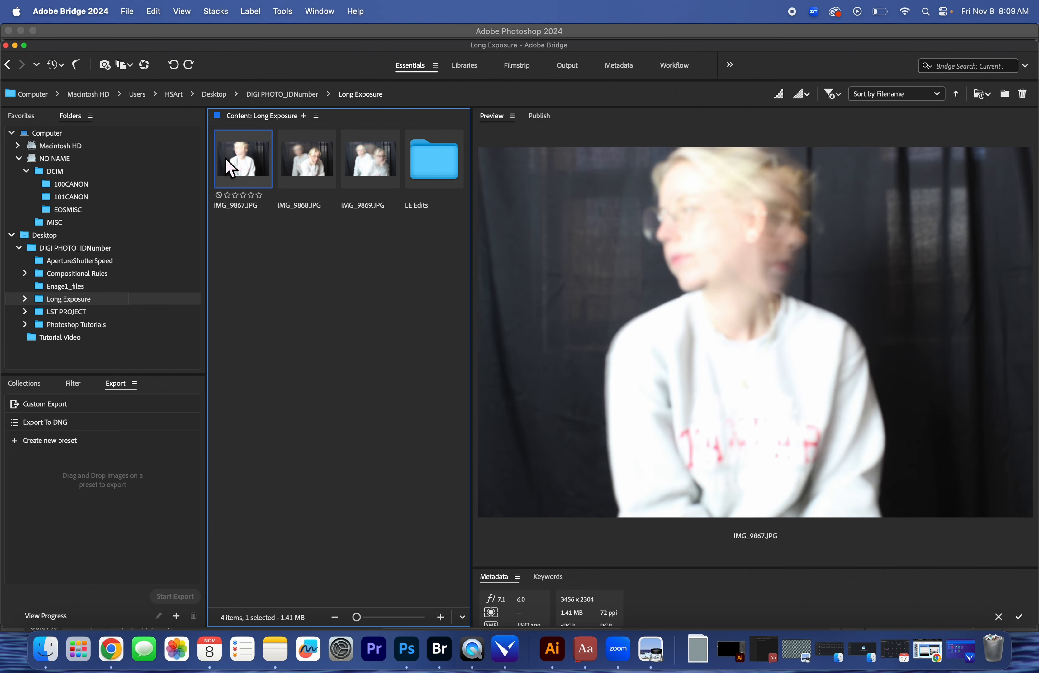
click(288, 161)
click(391, 159)
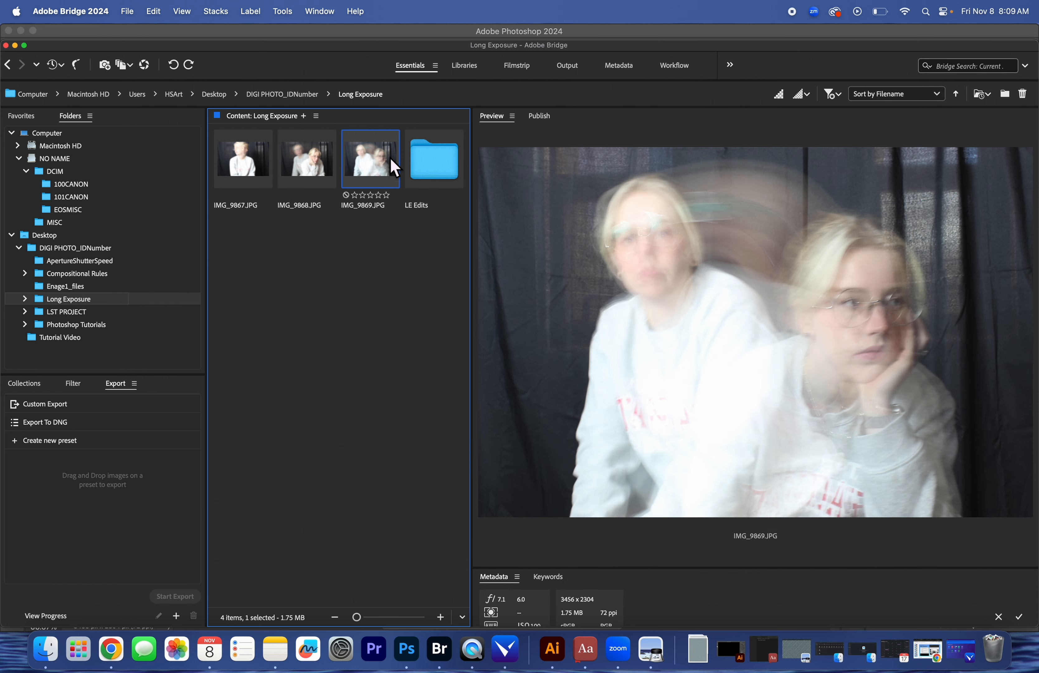
click(302, 175)
click(261, 176)
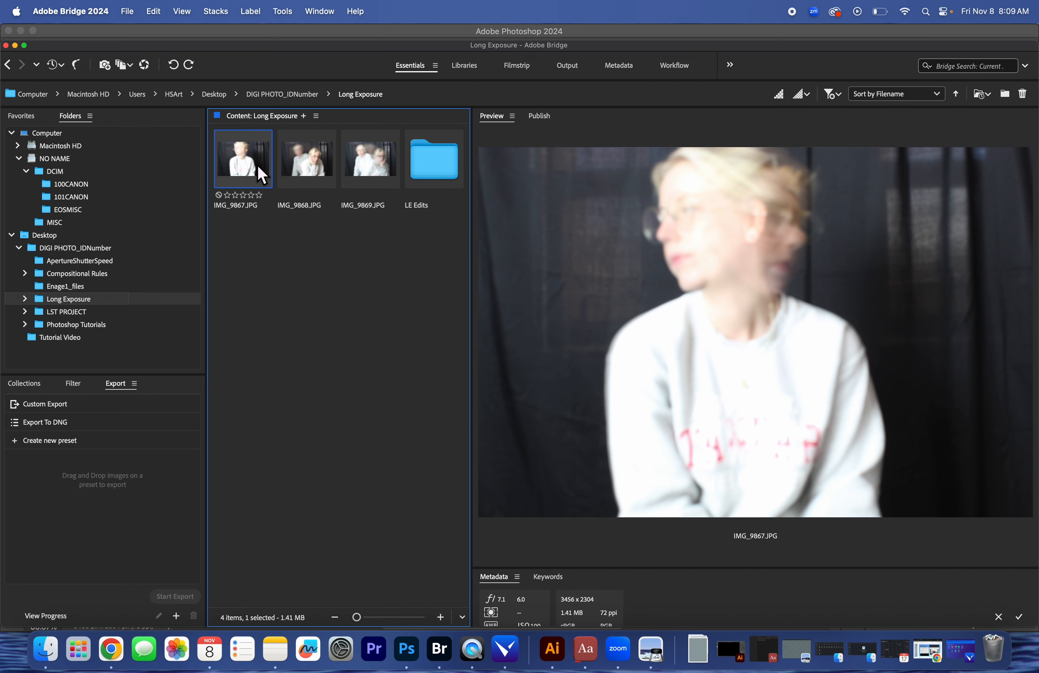
double_click(262, 175)
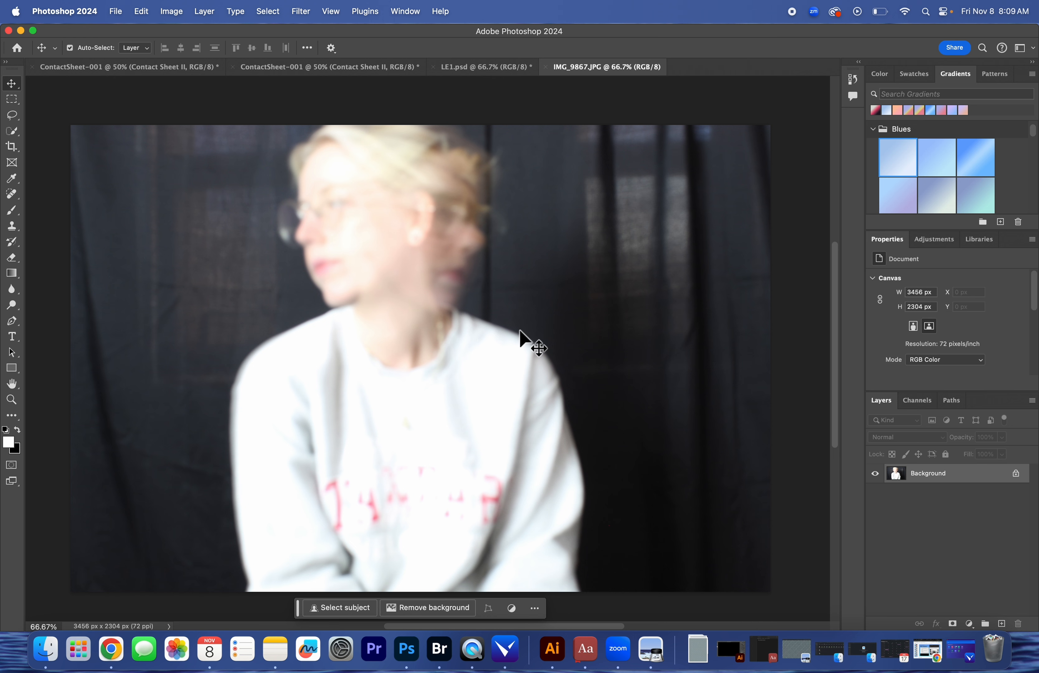
click(969, 624)
click(953, 623)
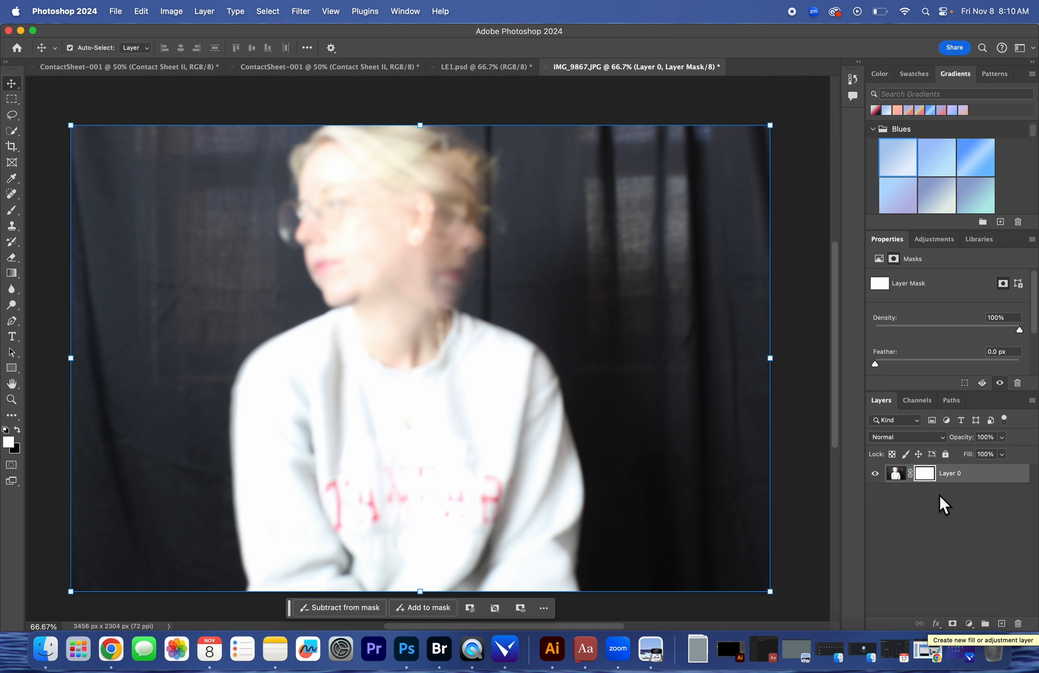
key(super+z)
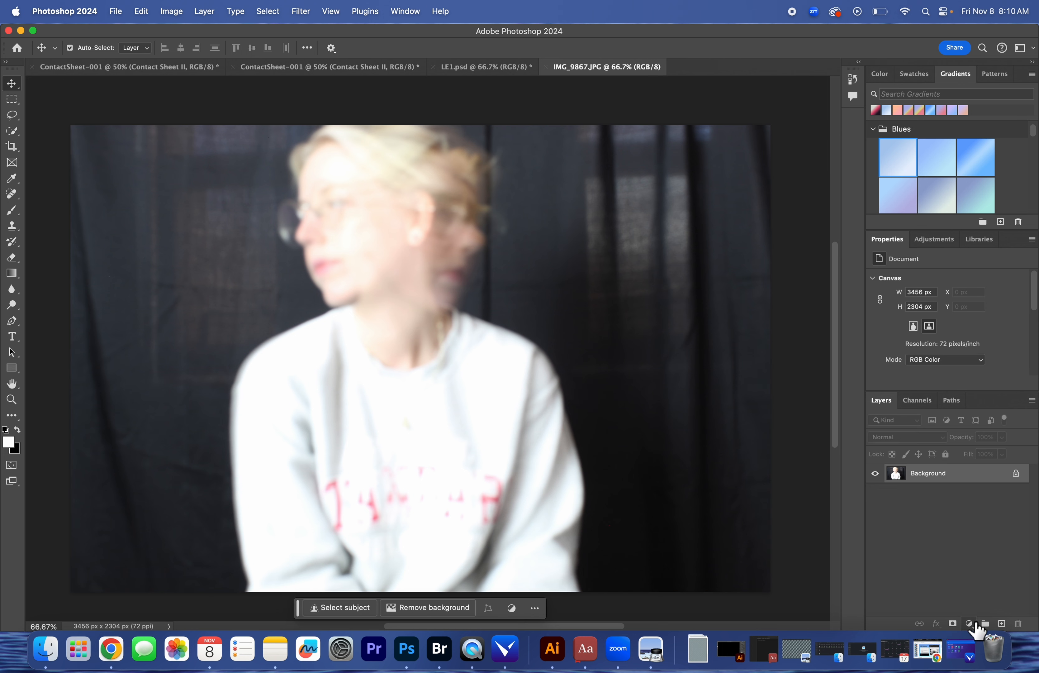
Add a Solid Color fill layer above the photo in blue, hex 5482e9
click(969, 623)
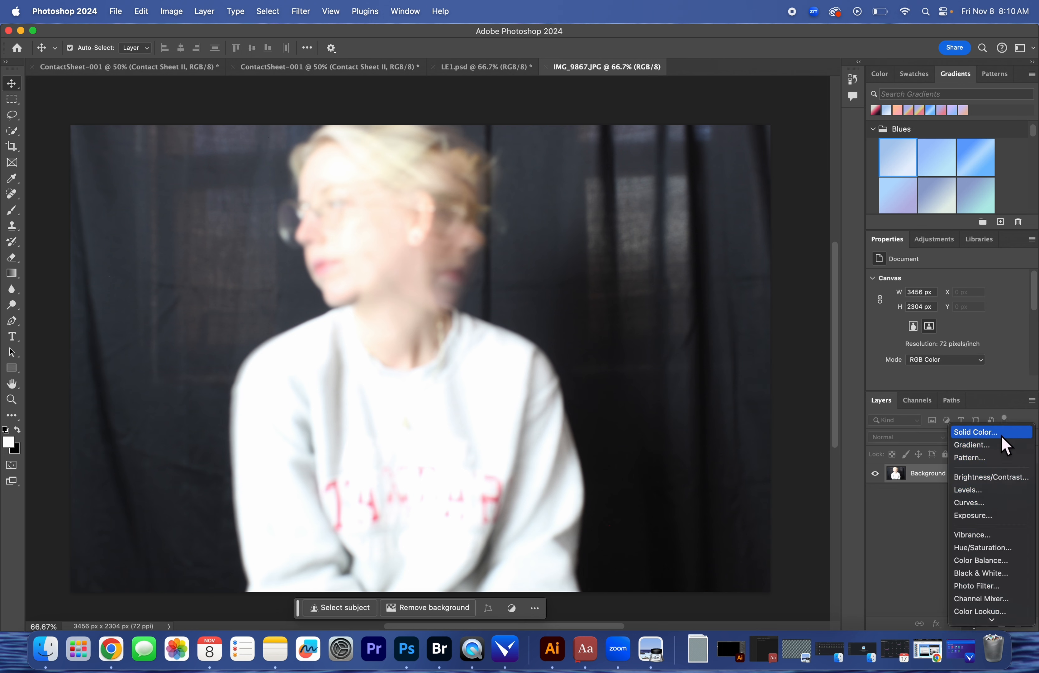
click(1001, 434)
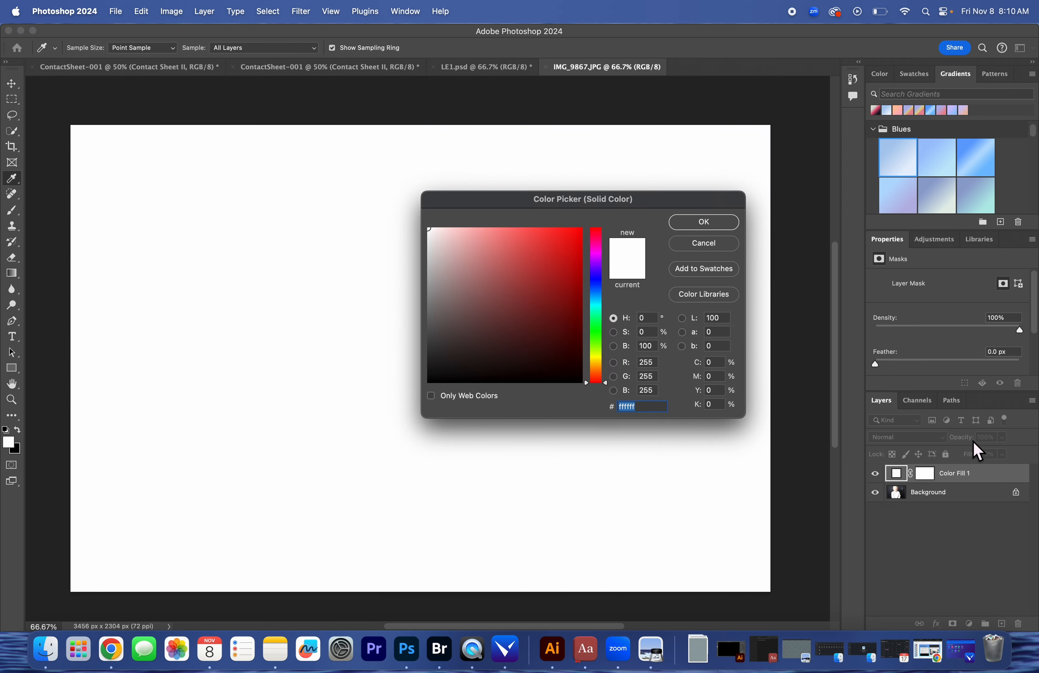
click(597, 253)
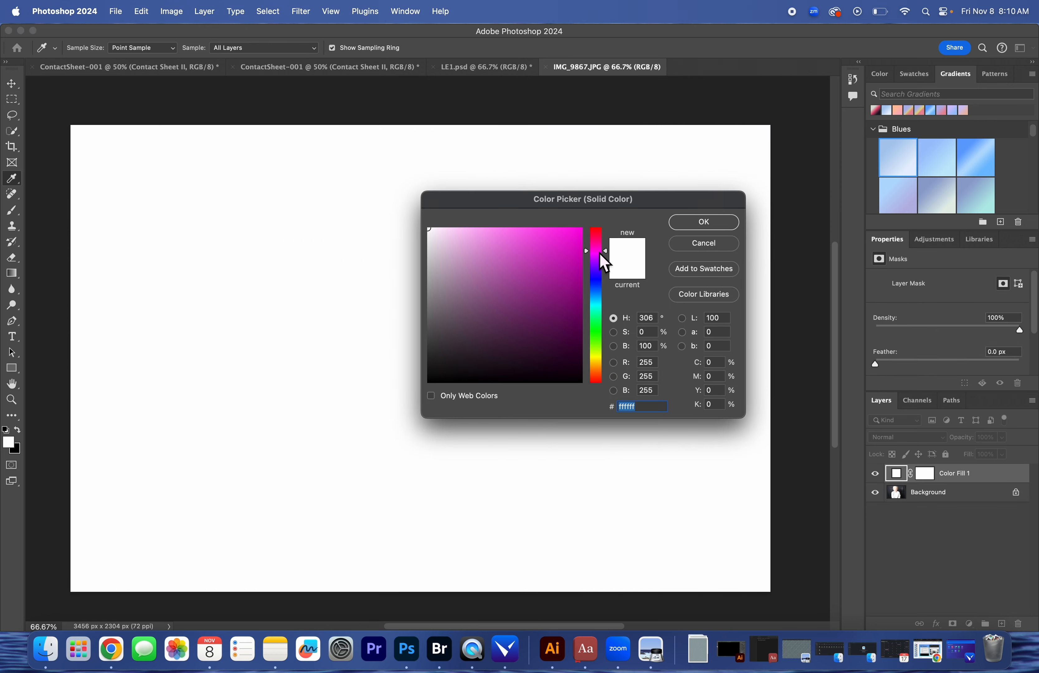
drag(567, 234, 577, 232)
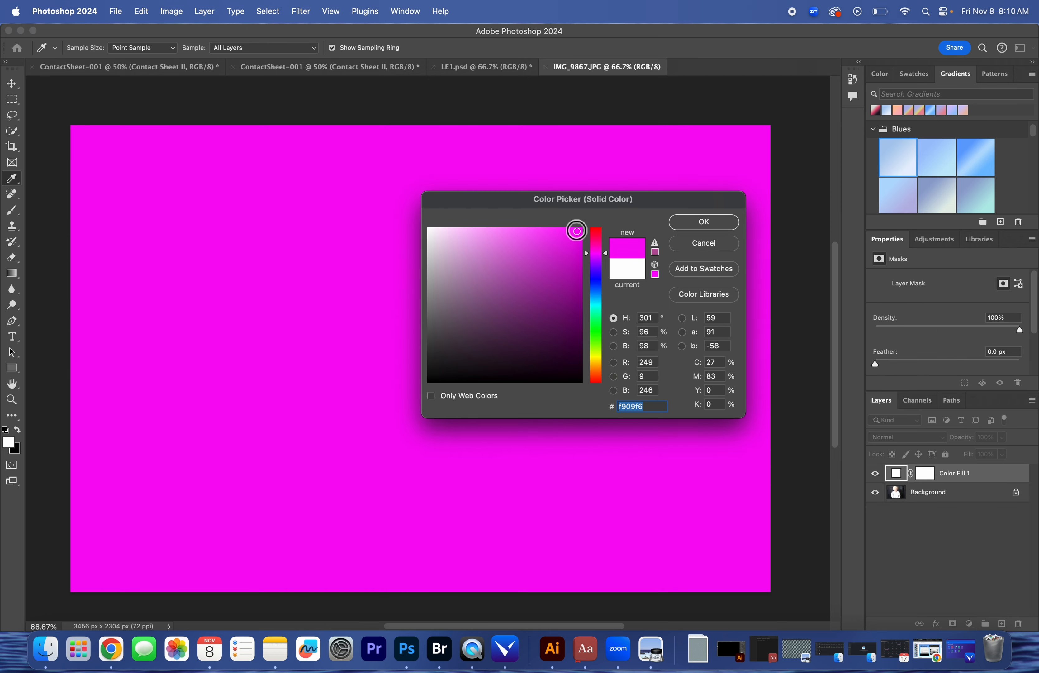
mouse_move(601, 299)
mouse_down()
mouse_move(602, 288)
mouse_move(603, 296)
mouse_up()
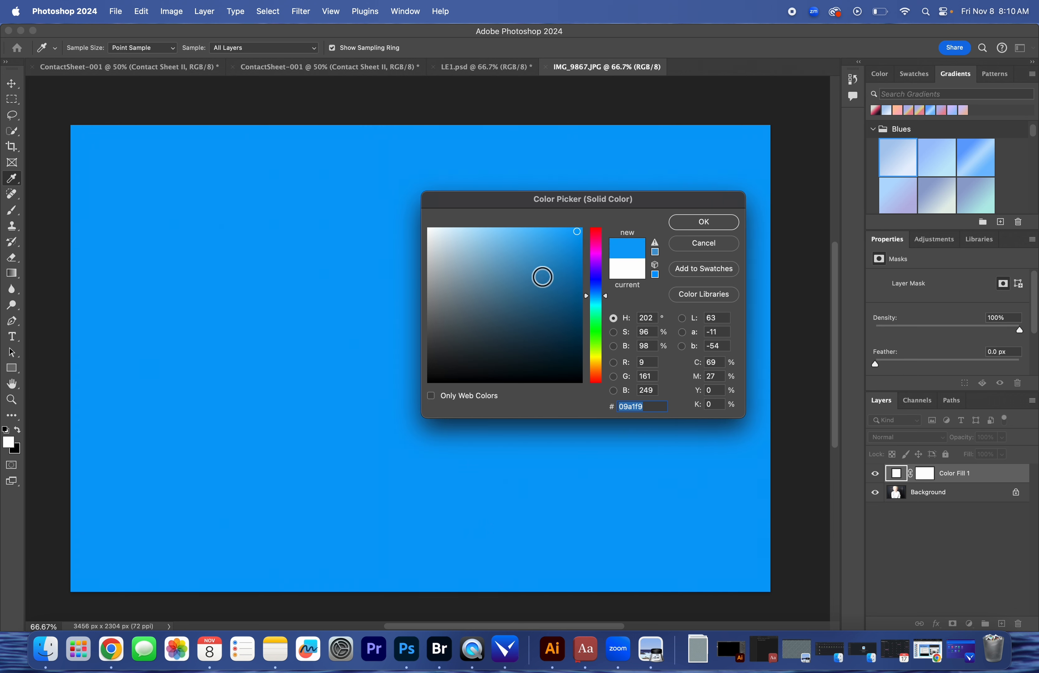
click(602, 288)
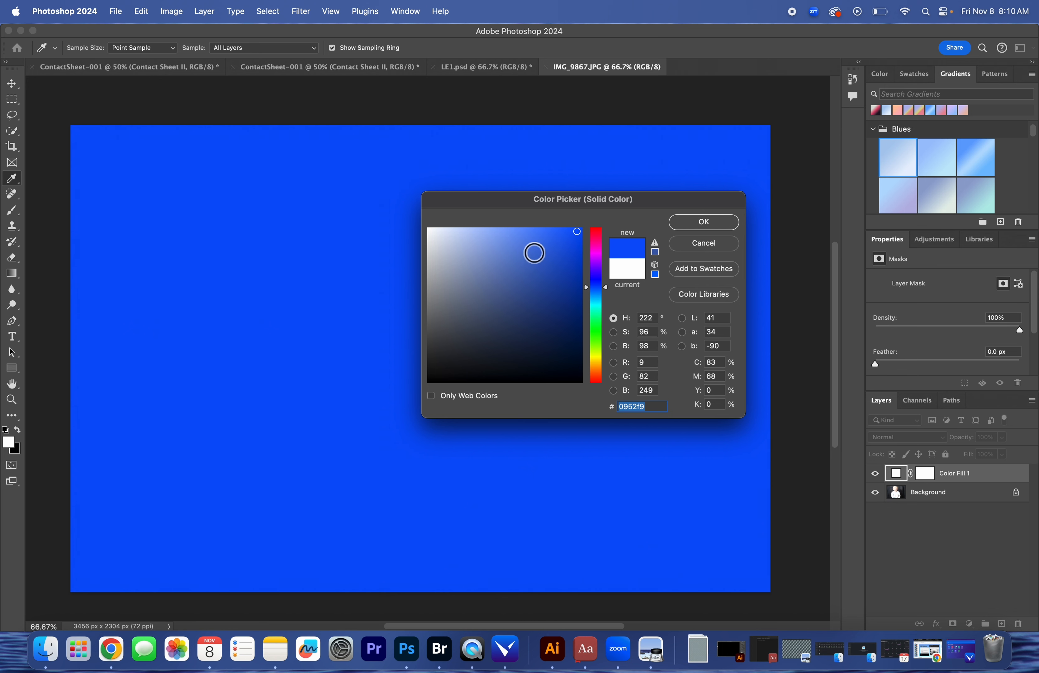
drag(534, 249, 533, 247)
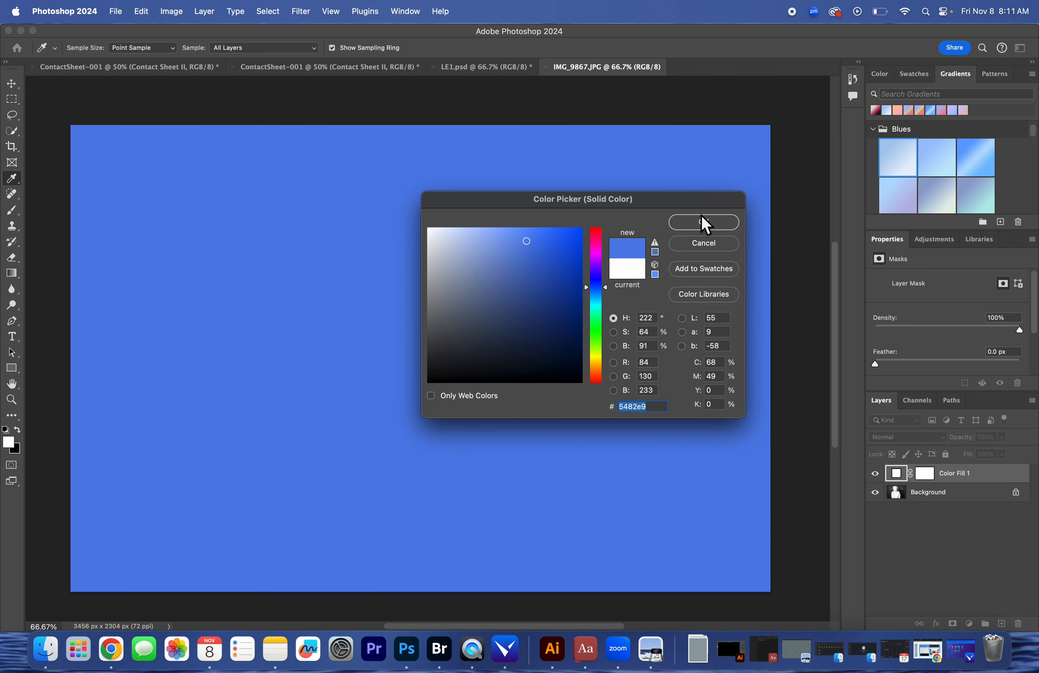
click(704, 222)
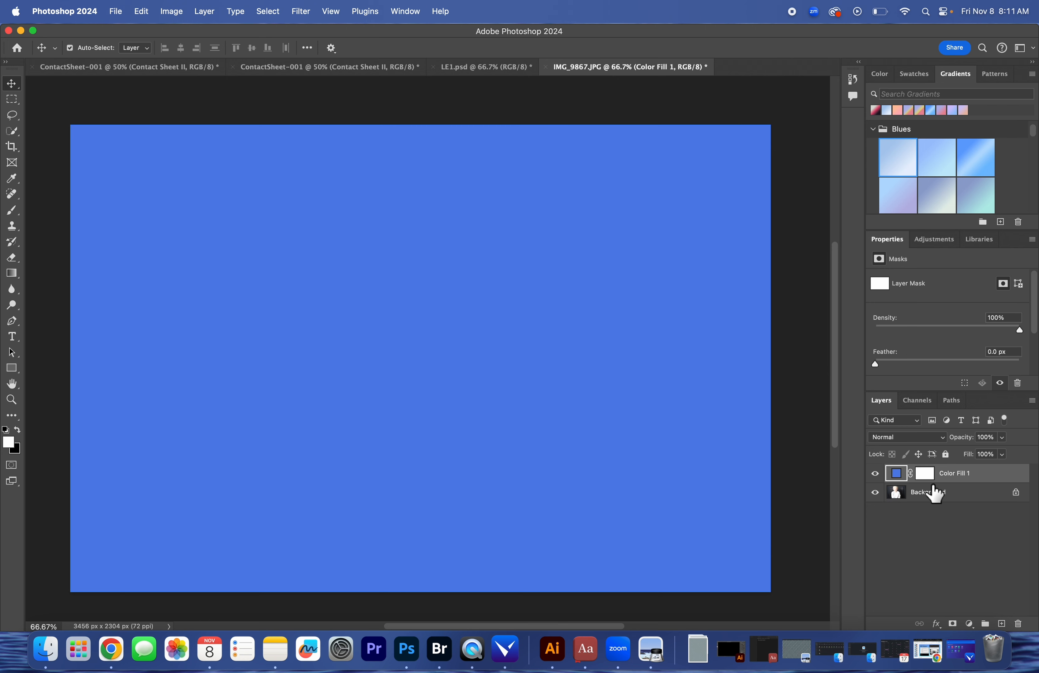
Compare blend modes for the blue Color Fill 1 layer and set it to Color Burn
click(931, 441)
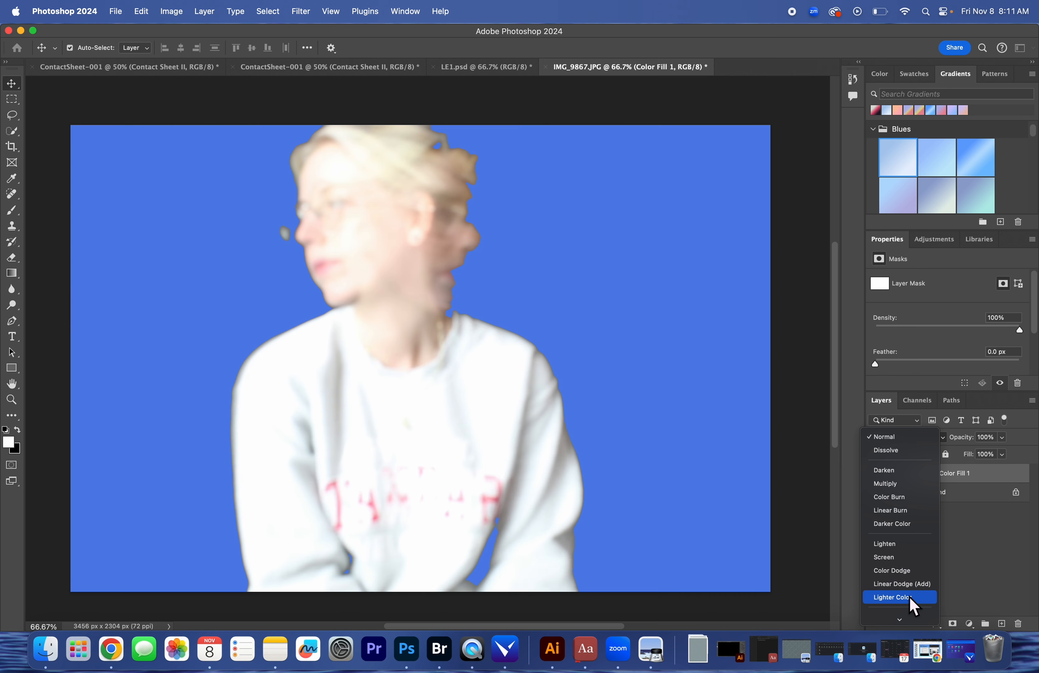
scroll(911, 600, down, 3)
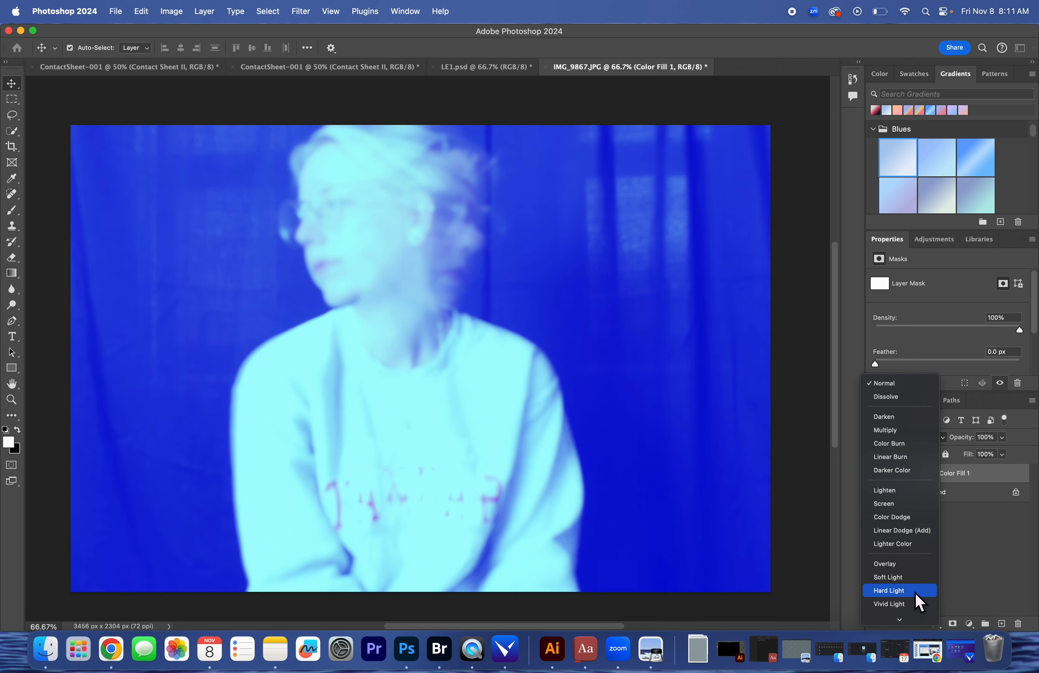
scroll(915, 600, down, 3)
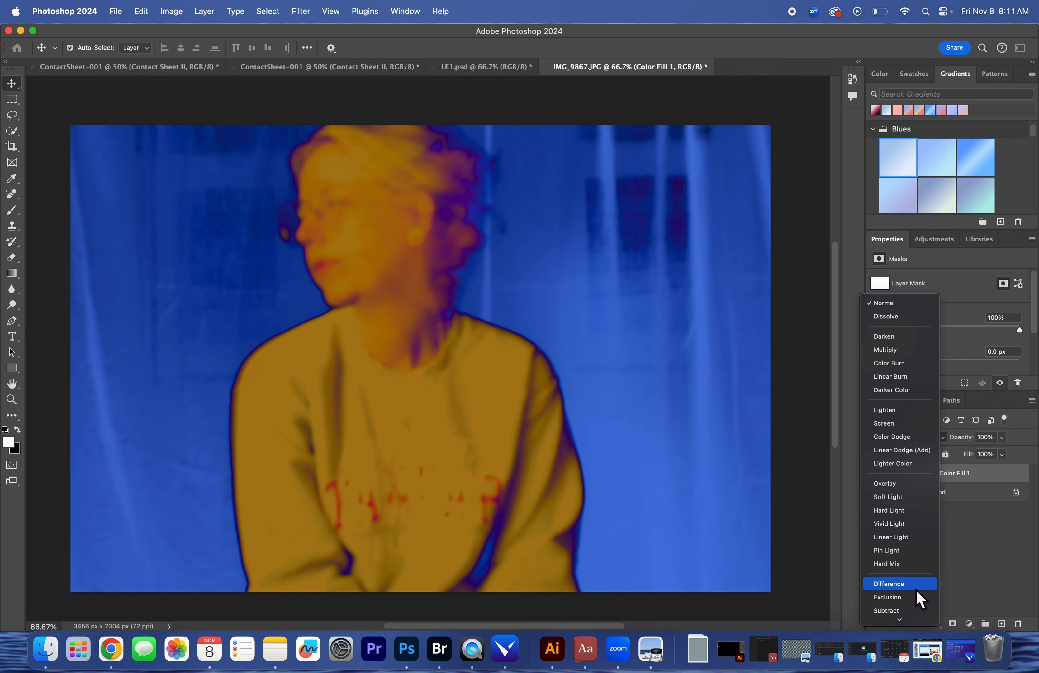
scroll(913, 620, down, 2)
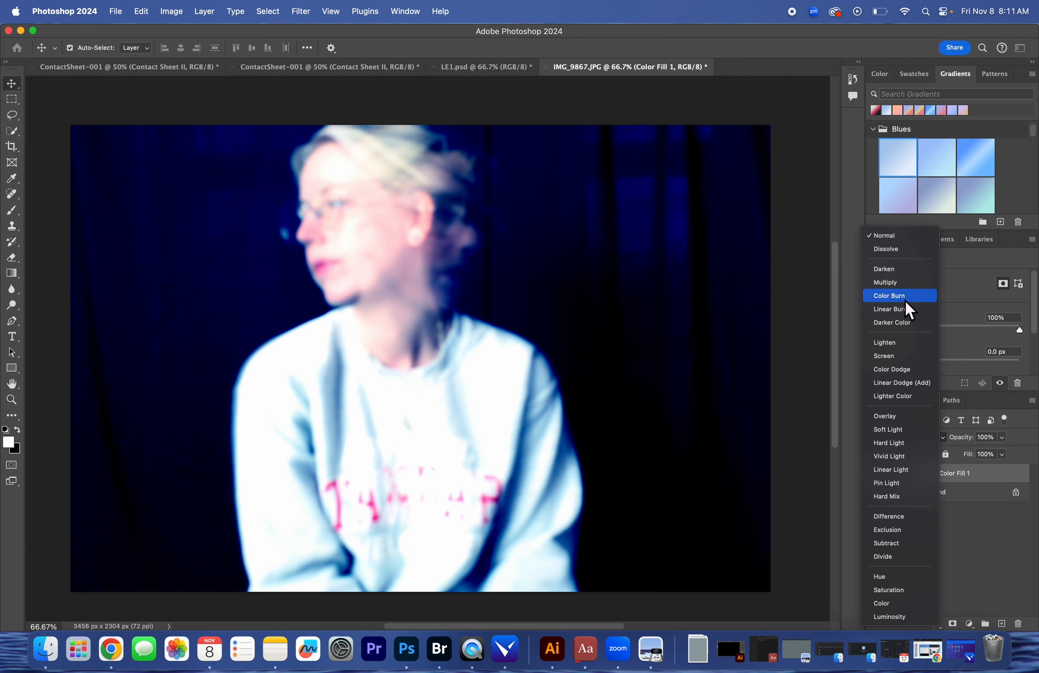
click(905, 298)
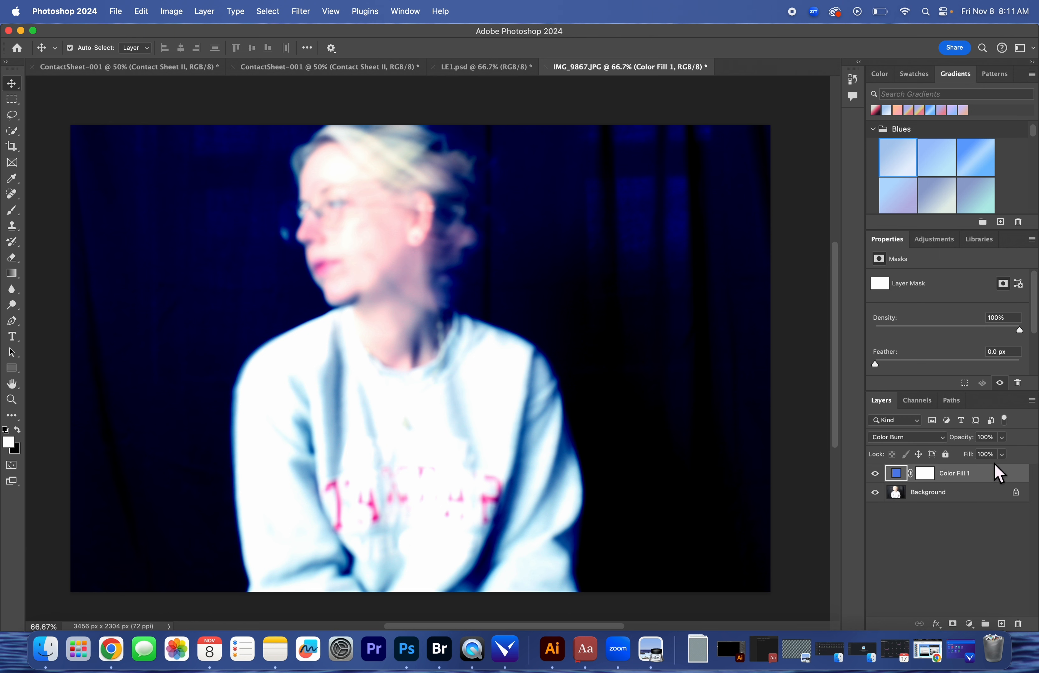
Try 50% and 80% opacity on the Color Fill 1 layer and return it to 100%
click(987, 437)
key(BackSpace)
text(50)
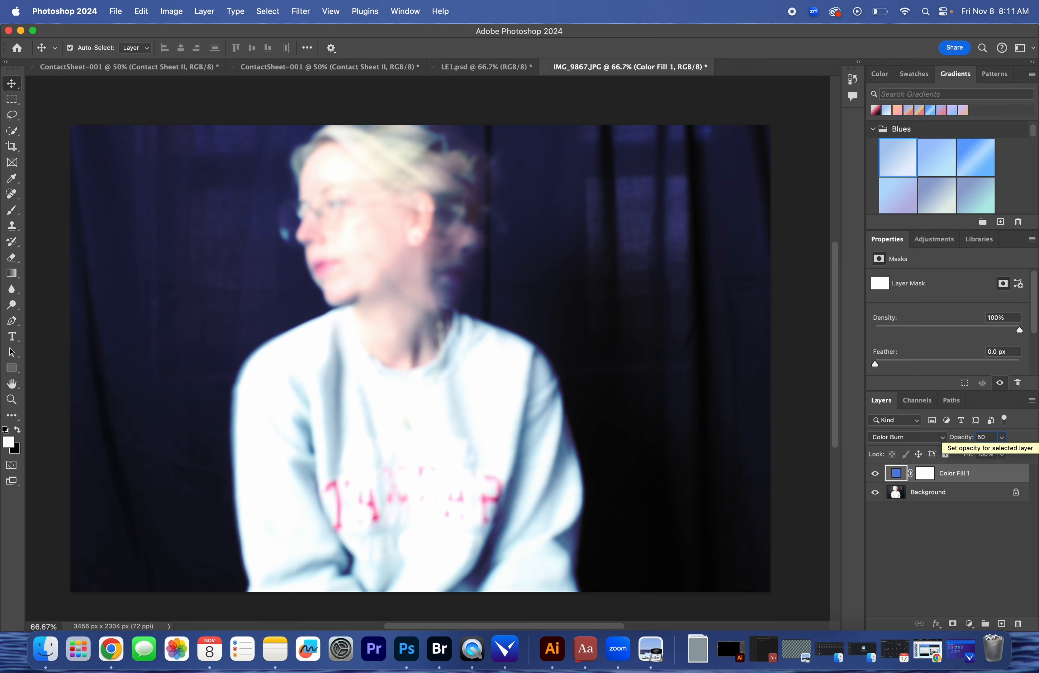
key(BackSpace)
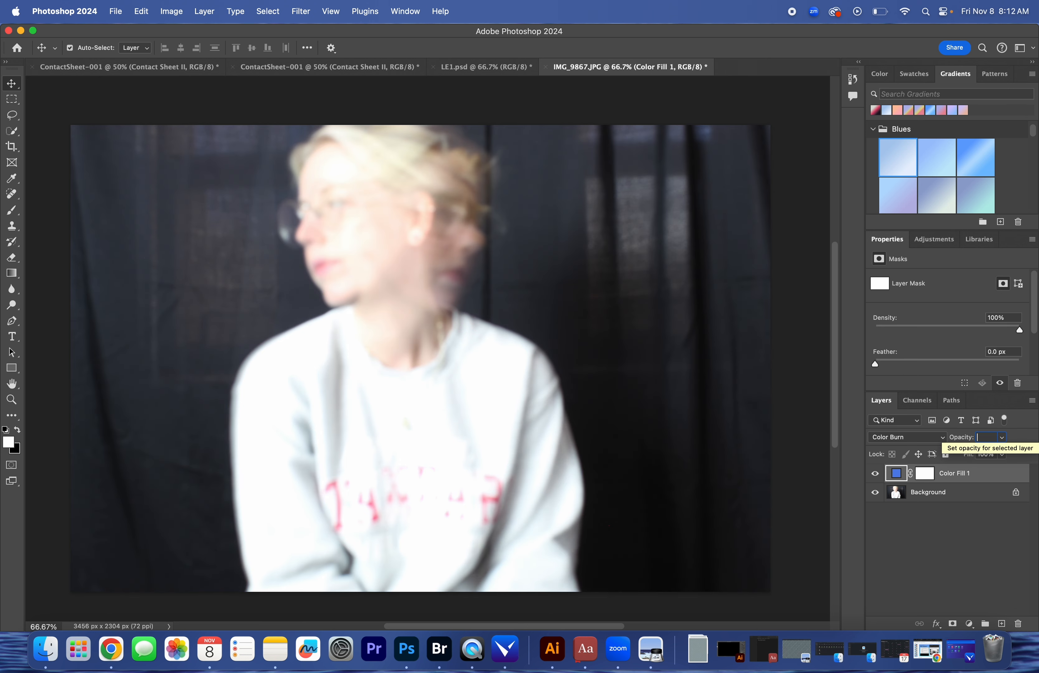
text(80)
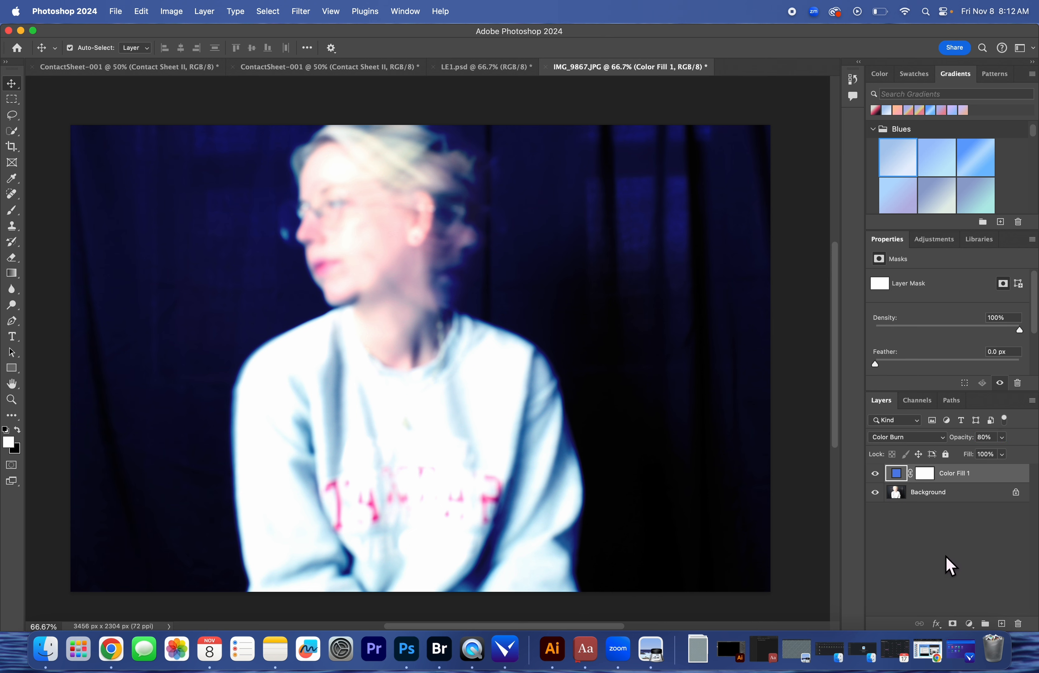
double_click(987, 439)
text(100)
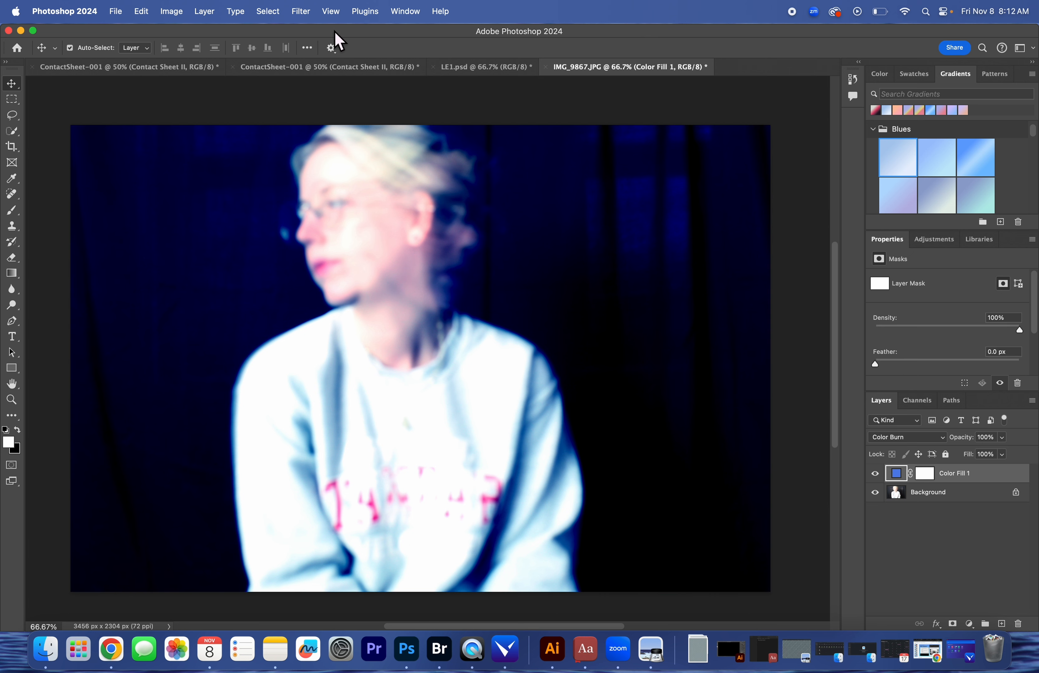
Save the document as LE2.psd in Photoshop format in the LE Edits folder, with Maximize Compatibility on
click(116, 11)
click(163, 151)
key(BackSpace)
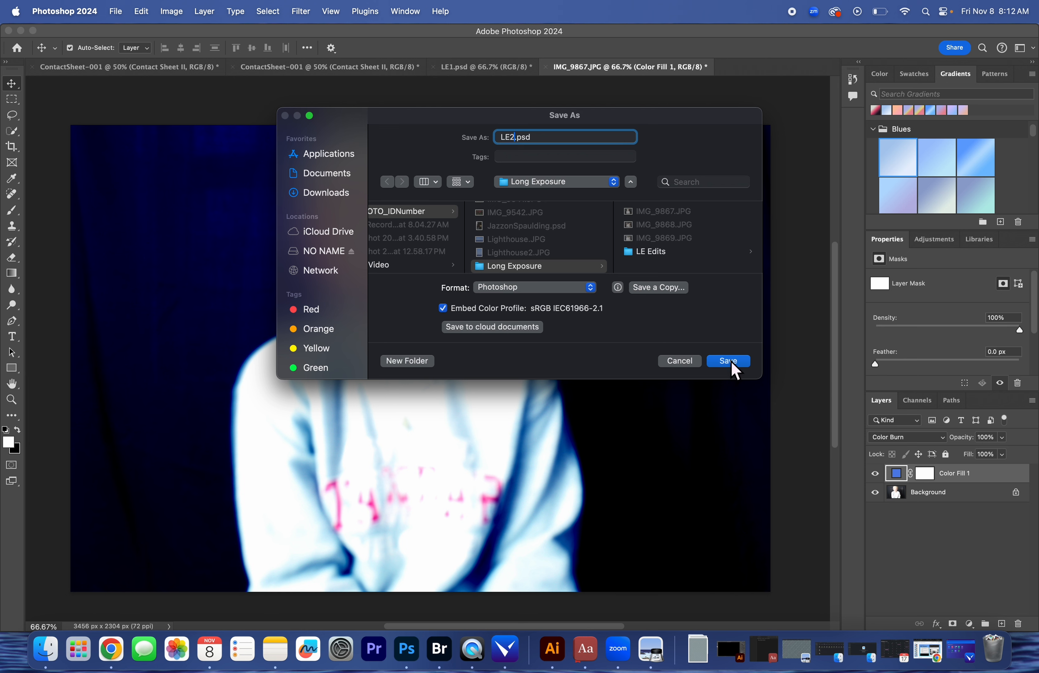
click(669, 253)
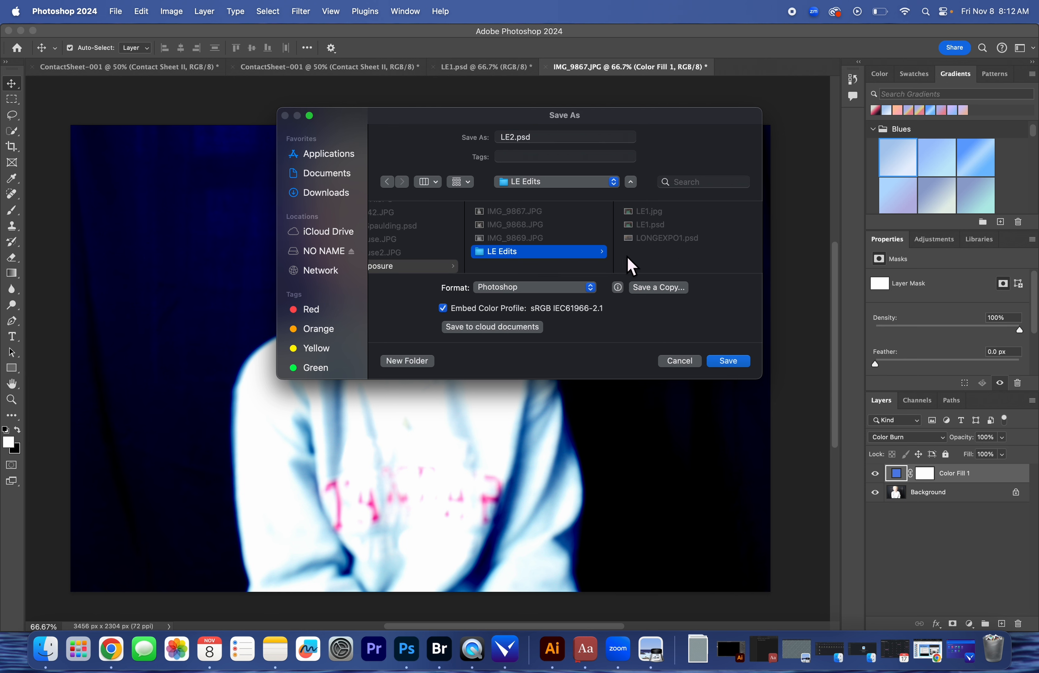
click(735, 365)
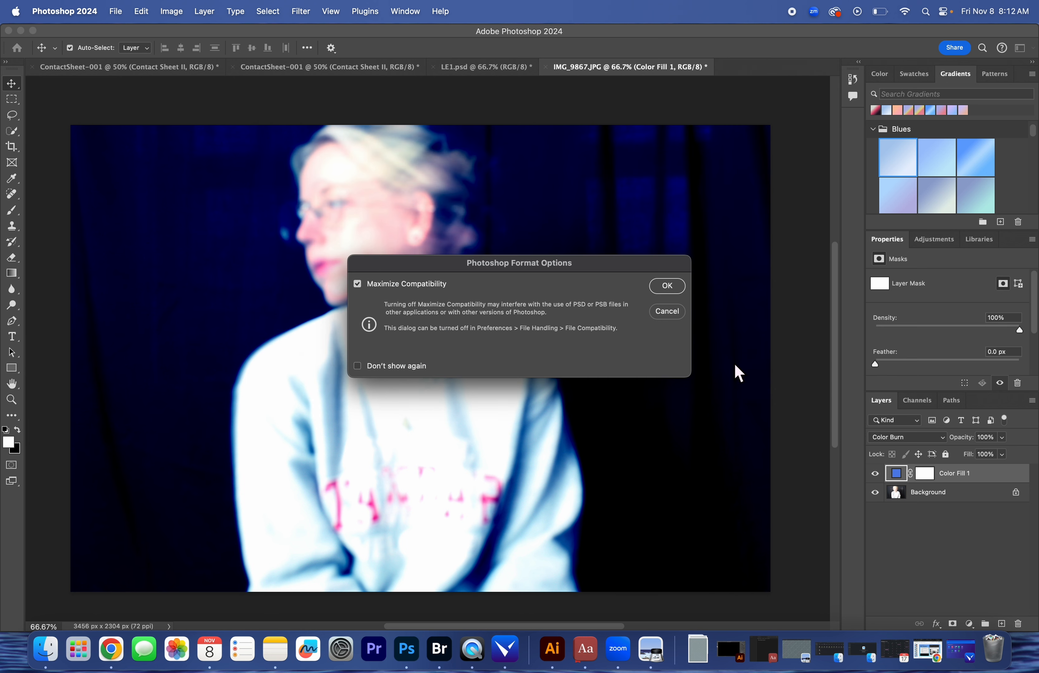
click(664, 288)
Export the image as a JPG named LE2 into the LE Edits folder and minimize Photoshop to return to Adobe Bridge
click(118, 11)
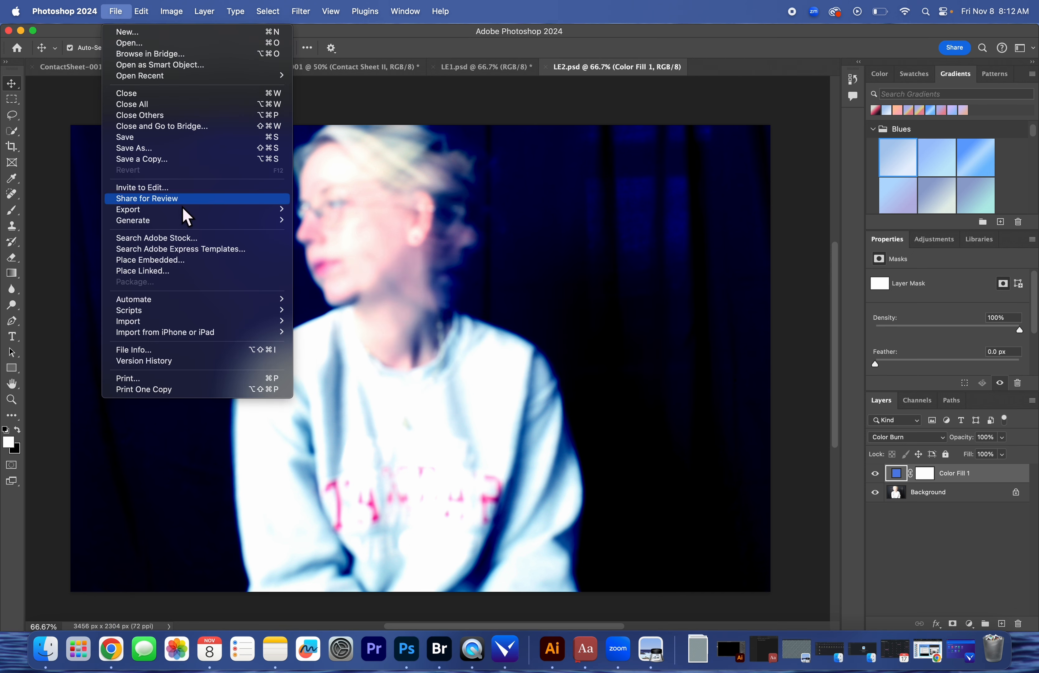
mouse_move(190, 211)
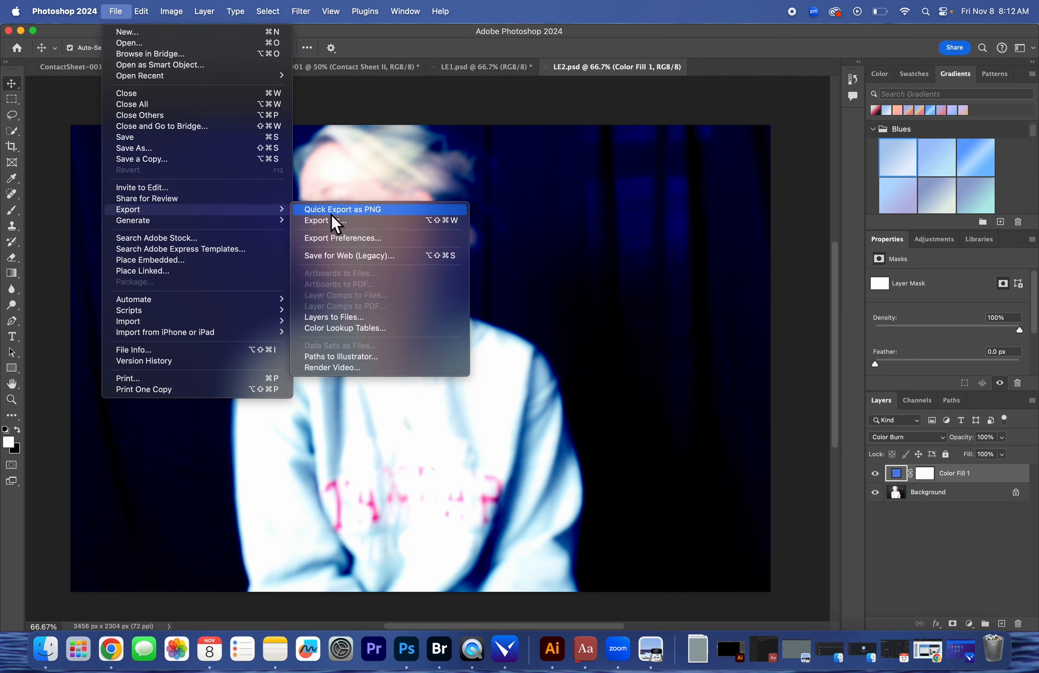
click(337, 226)
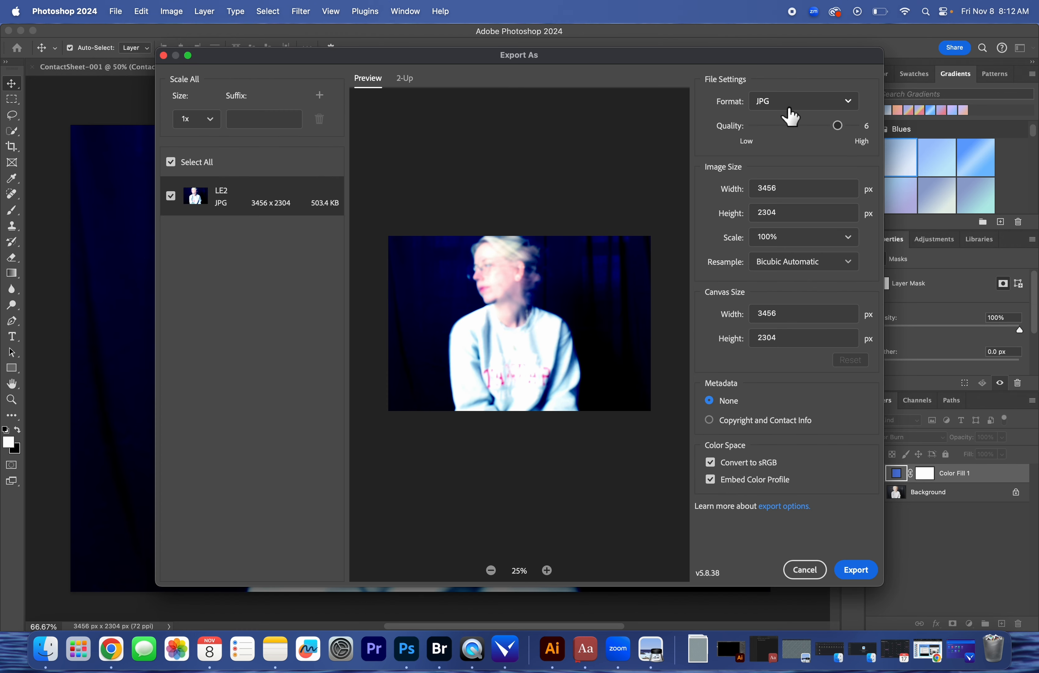
click(857, 569)
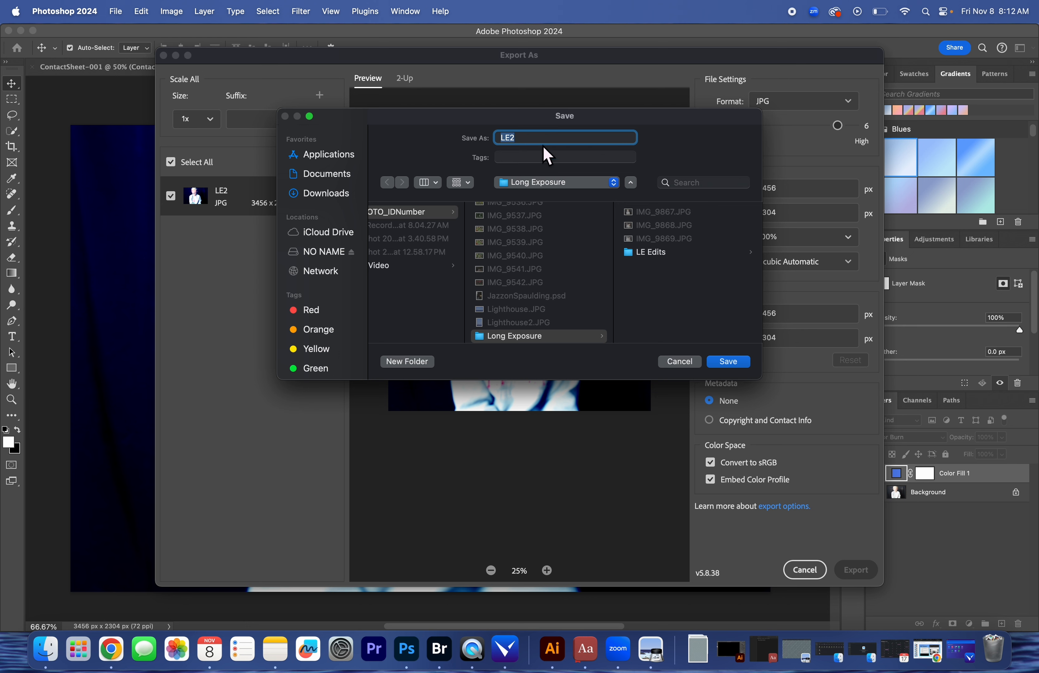
click(649, 252)
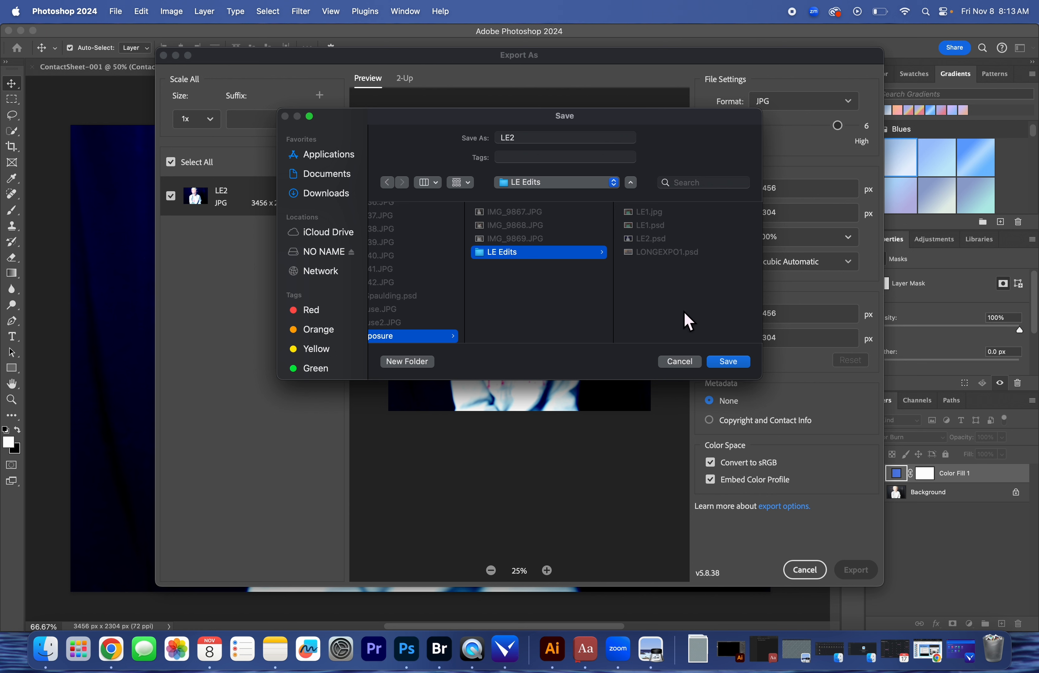
click(728, 364)
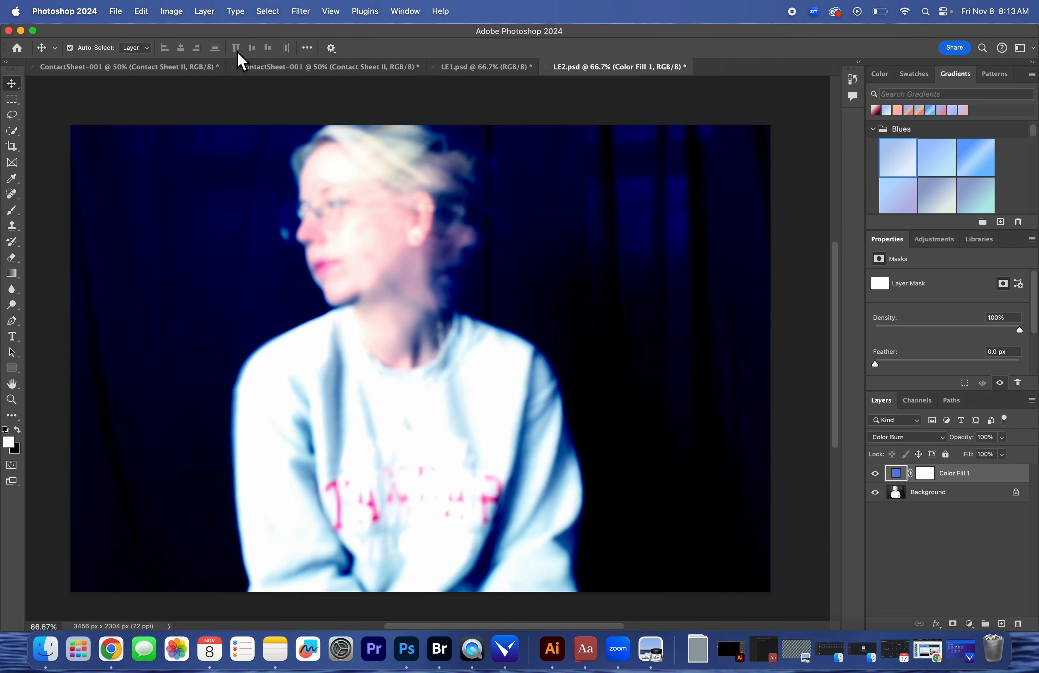
click(21, 30)
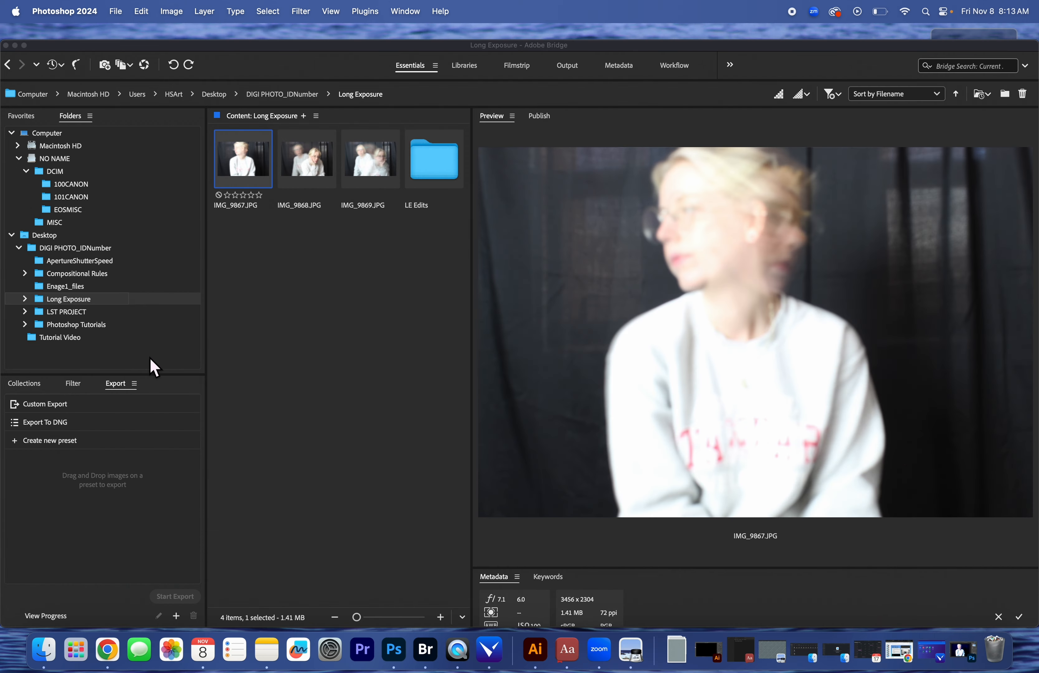